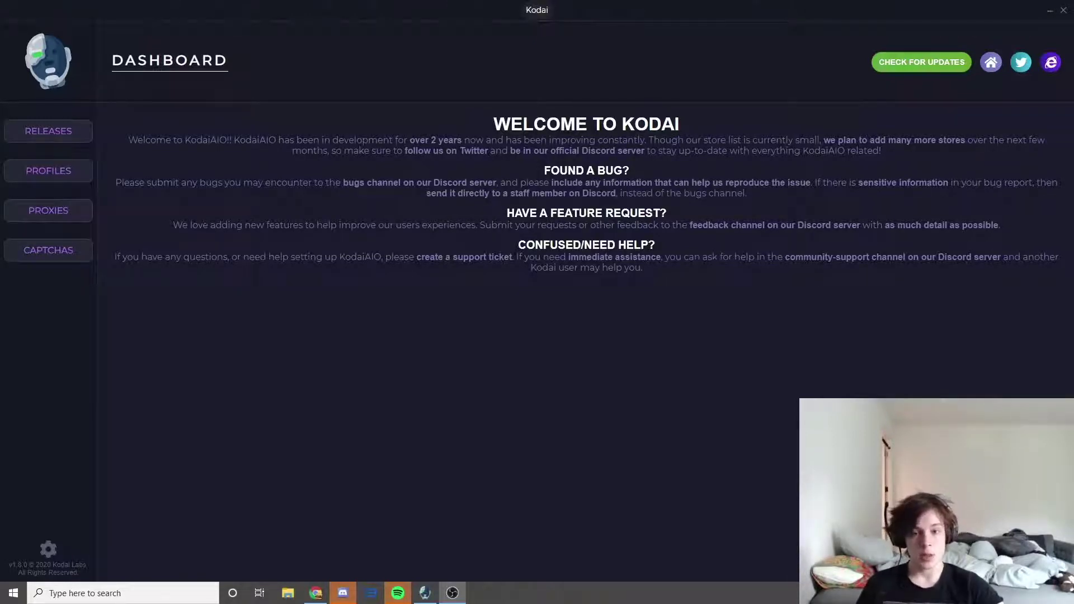
- Confirm Kodai AIO is up to date and go to the Profiles page
{"action": "left_click", "coordinate": [919, 66]}
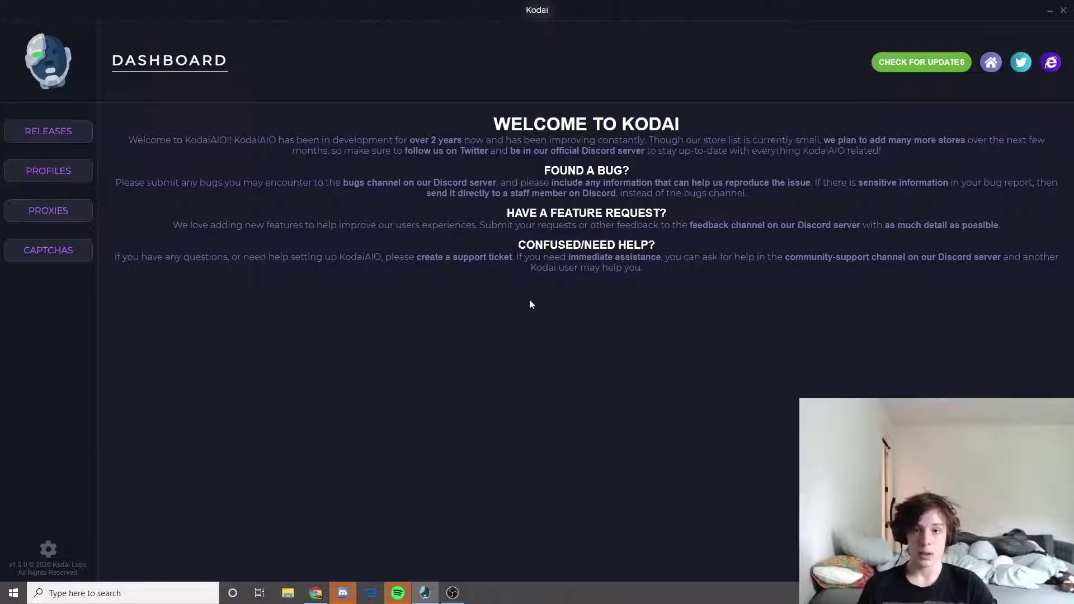
{"action": "left_click", "coordinate": [53, 170]}
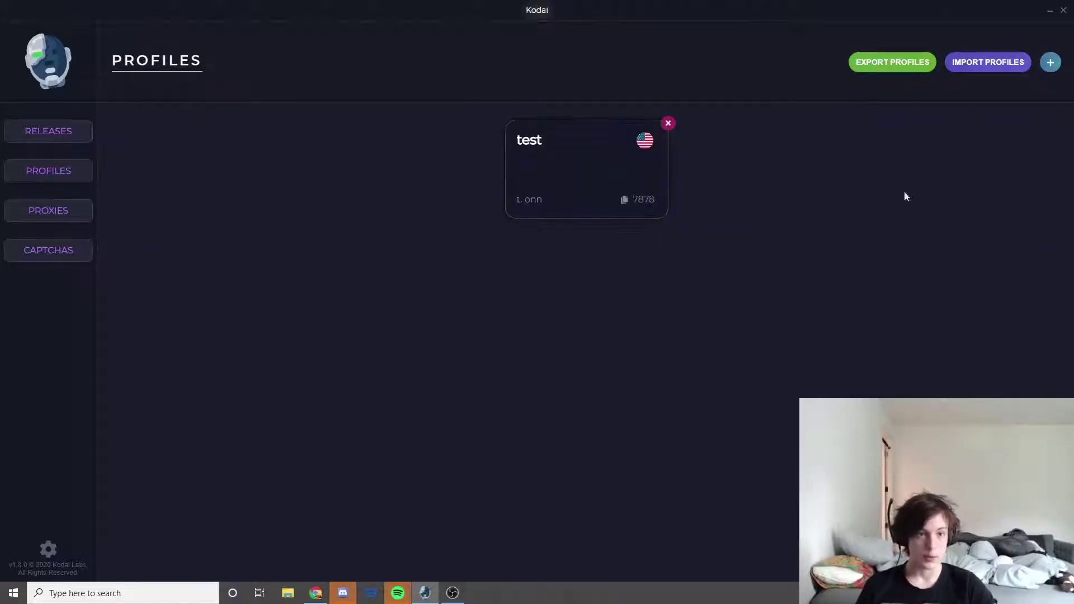
- Review and save the test profile's delivery and payment details, then go to Proxies
{"action": "left_click", "coordinate": [604, 178]}
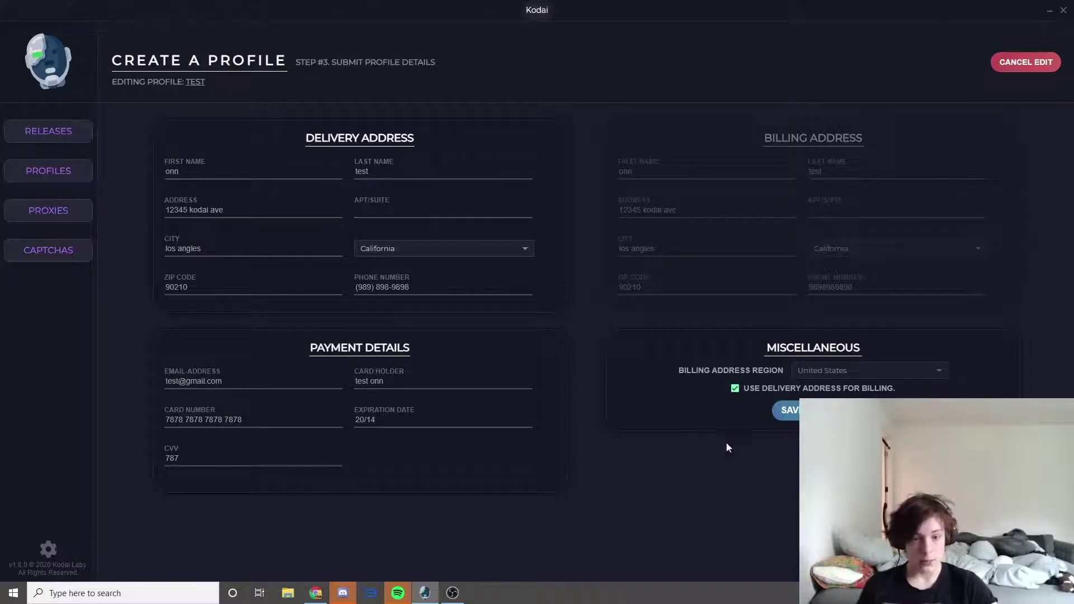
{"action": "left_click", "coordinate": [785, 413]}
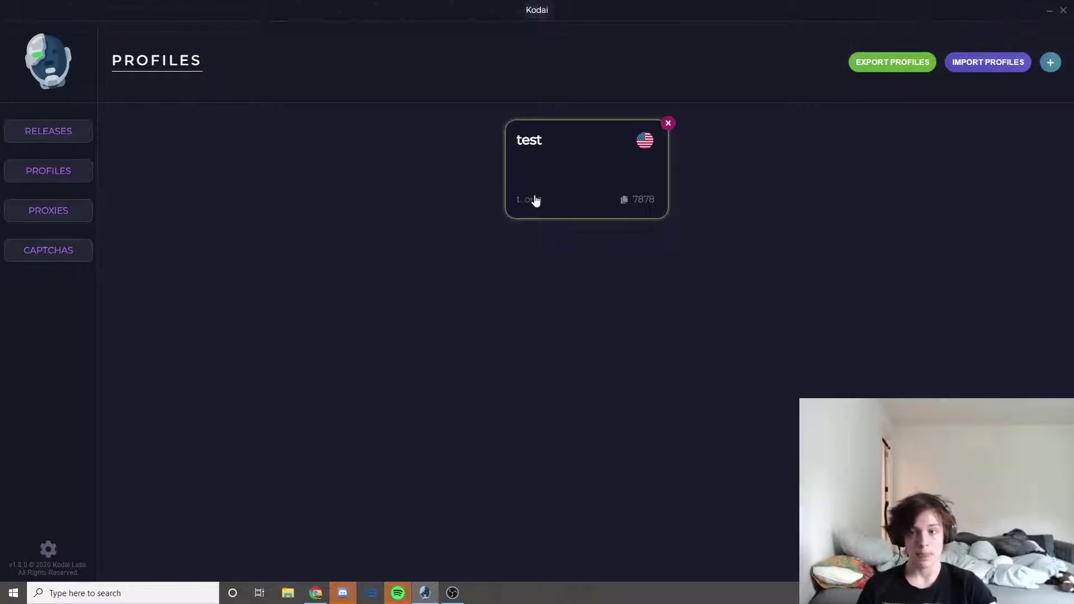
{"action": "left_click", "coordinate": [64, 219]}
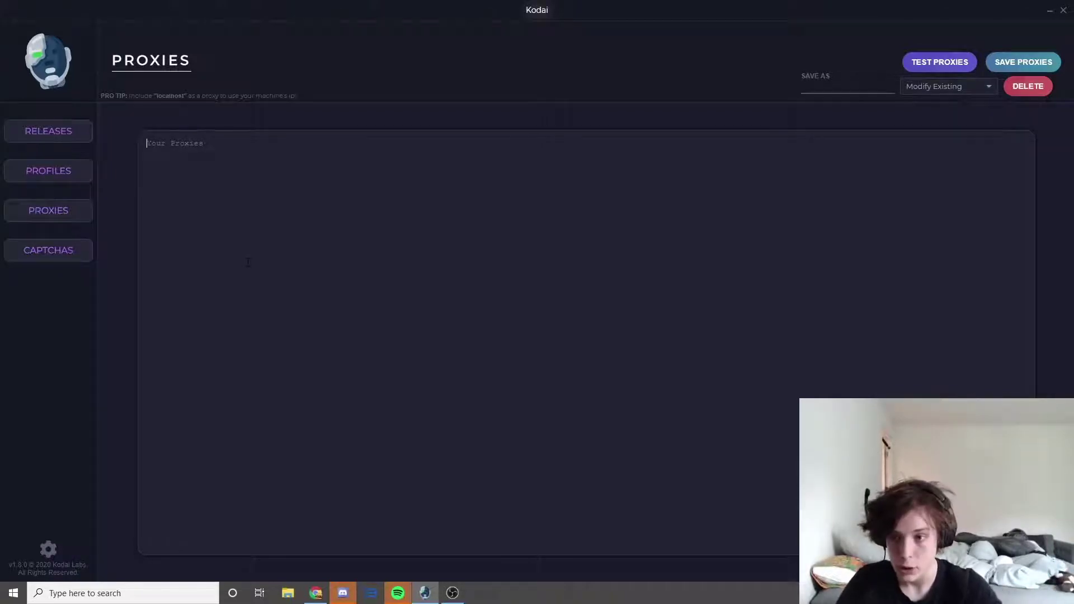
- Save a proxy list named 'test' containing localhost and check it among the saved lists
{"action": "type", "text": "local"}
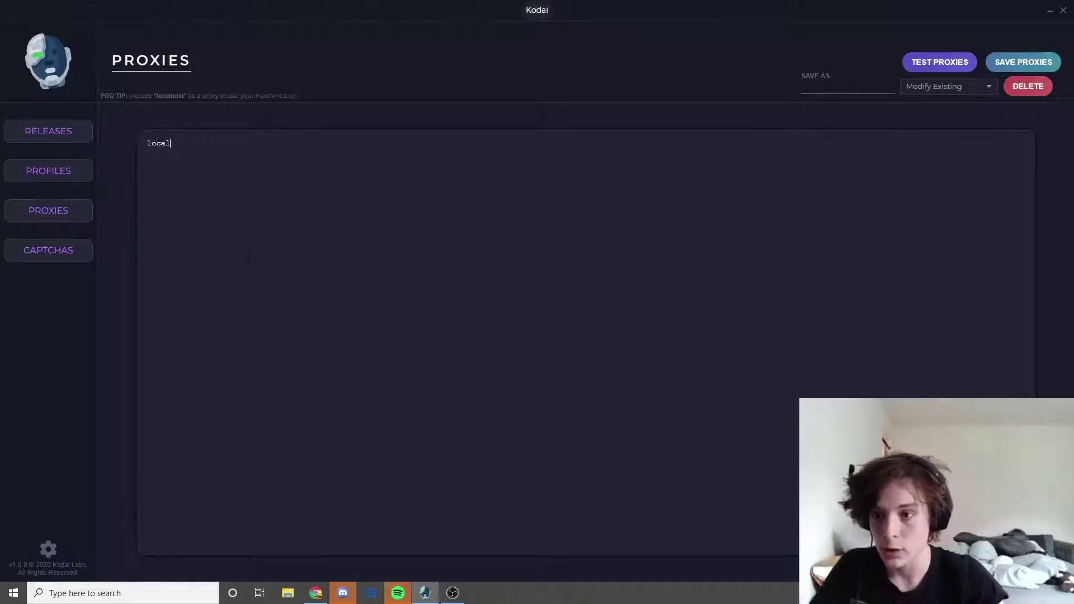
{"action": "type", "text": ";ost"}
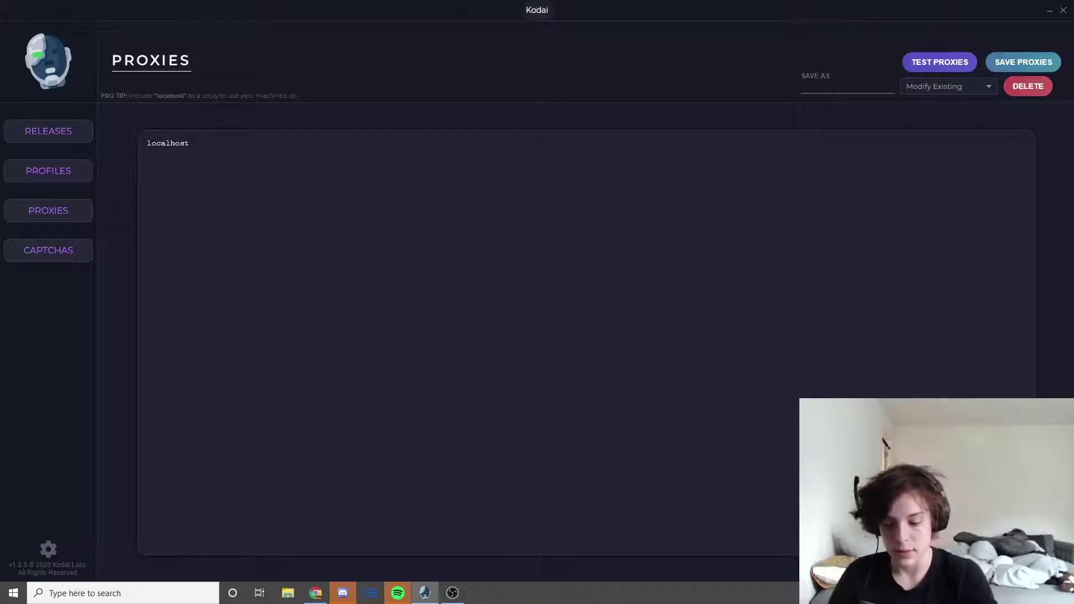
{"action": "type", "text": "test"}
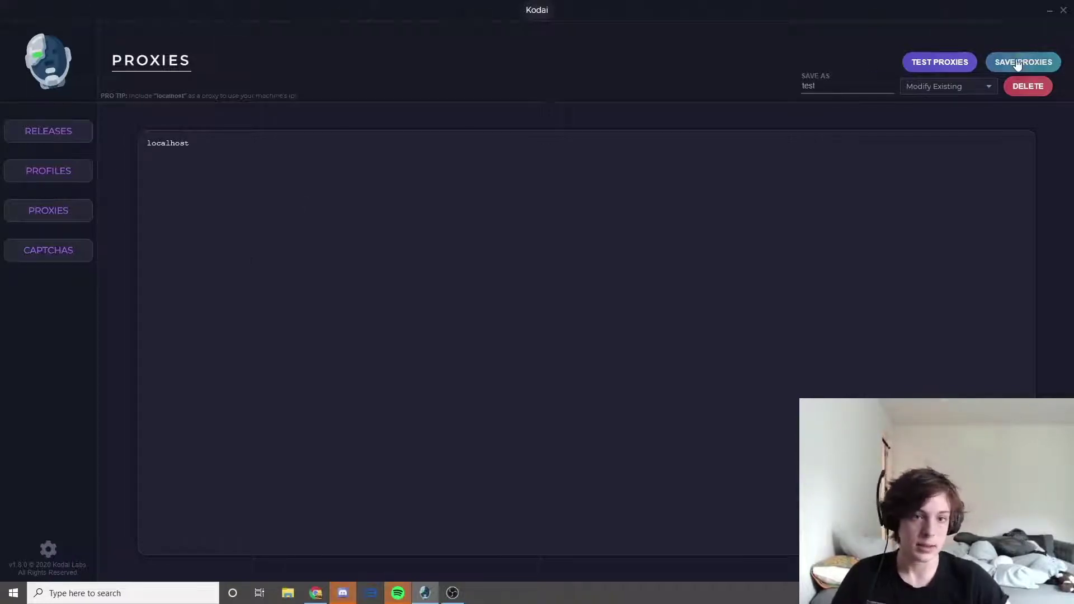
{"action": "left_click", "coordinate": [1018, 64]}
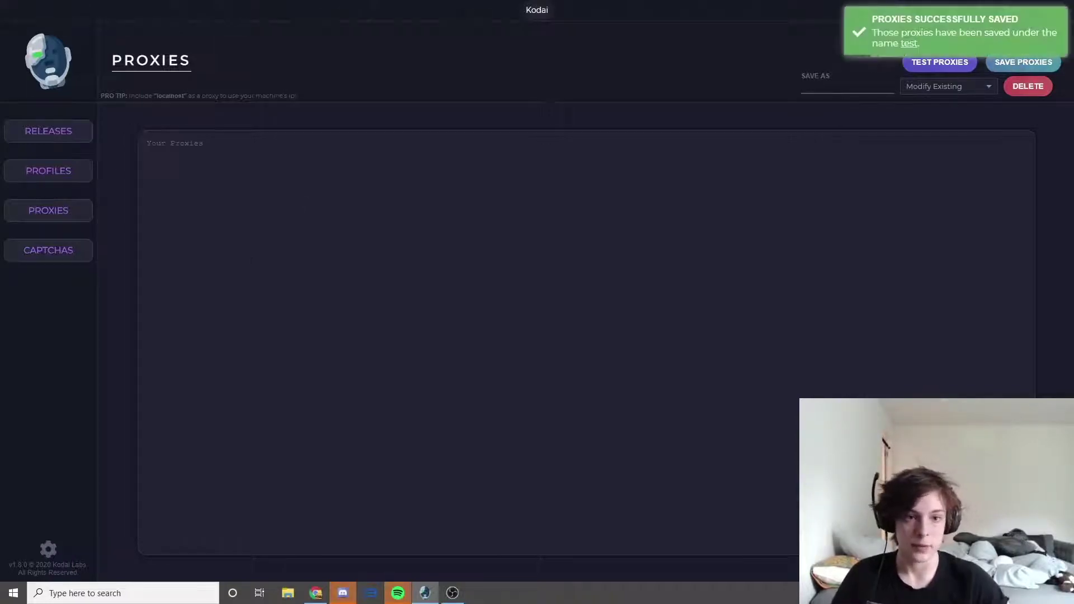
{"action": "left_click", "coordinate": [940, 89]}
{"action": "scroll", "coordinate": [931, 149], "scroll_direction": "down", "scroll_amount": 2}
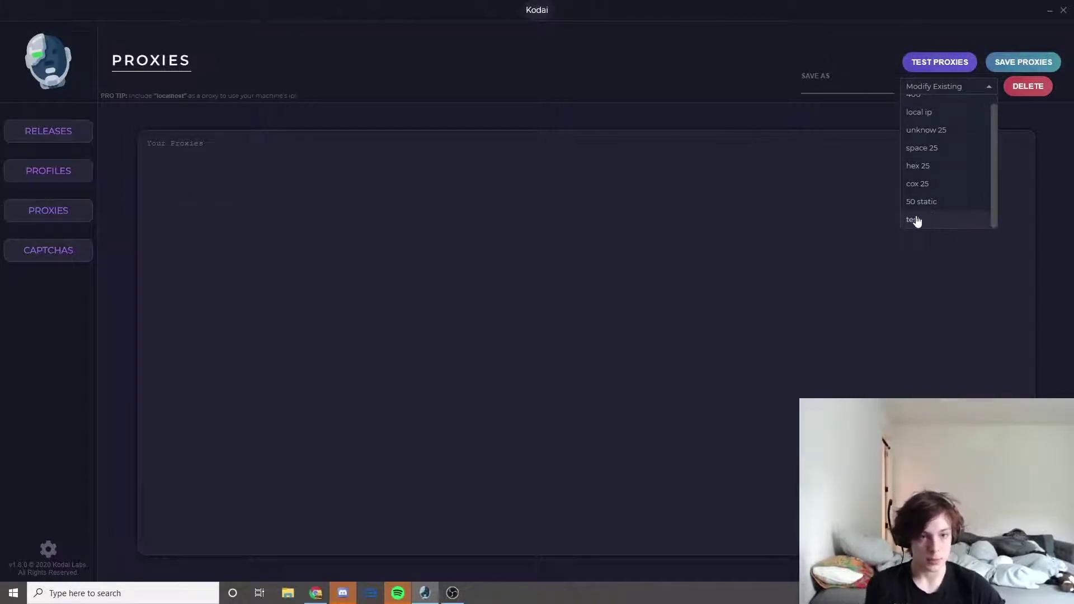
{"action": "left_click", "coordinate": [723, 66]}
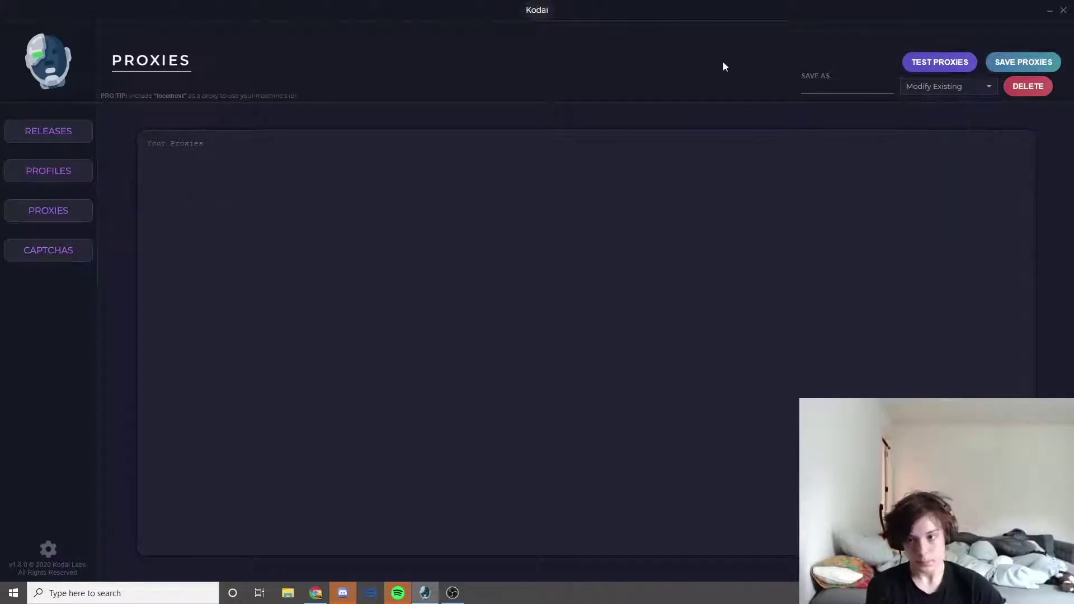
{"action": "left_click", "coordinate": [76, 132]}
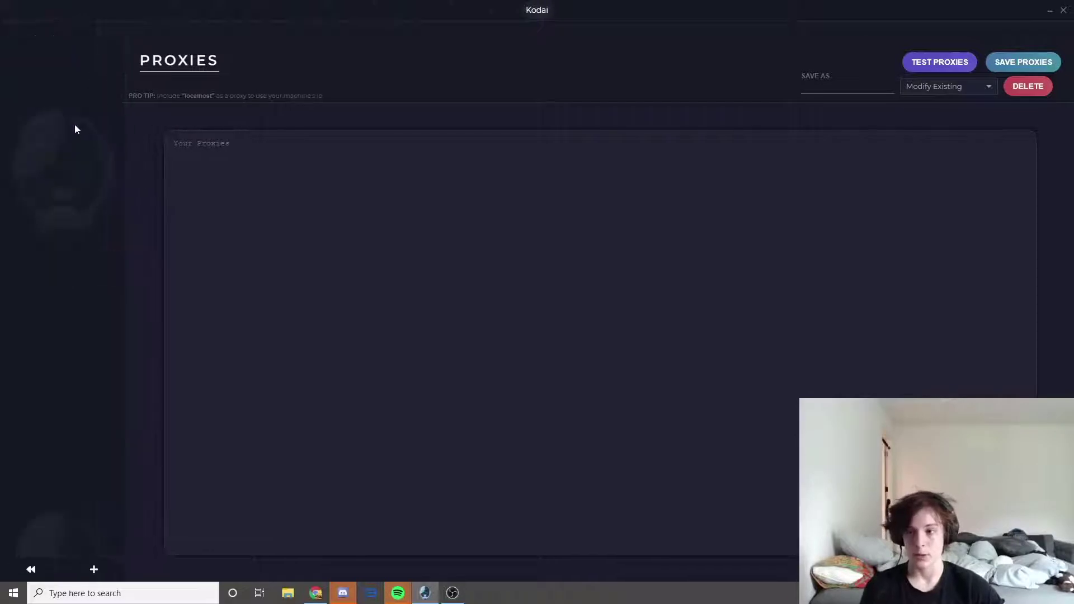
- Create a release named 'supreme bogo' for the Supreme US store
{"action": "left_click", "coordinate": [94, 570]}
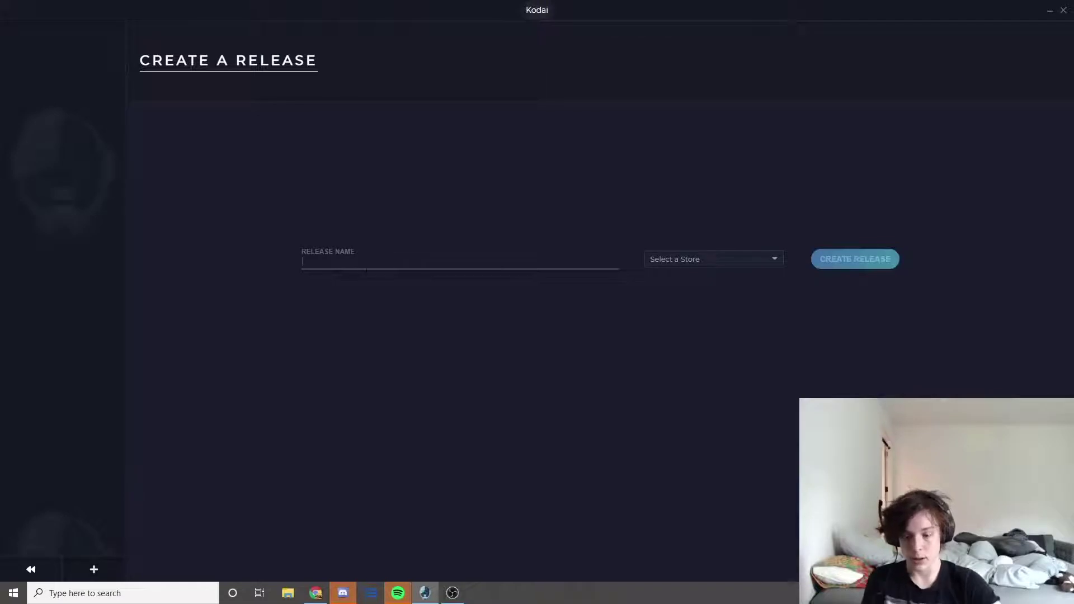
{"action": "type", "text": "supreme "}
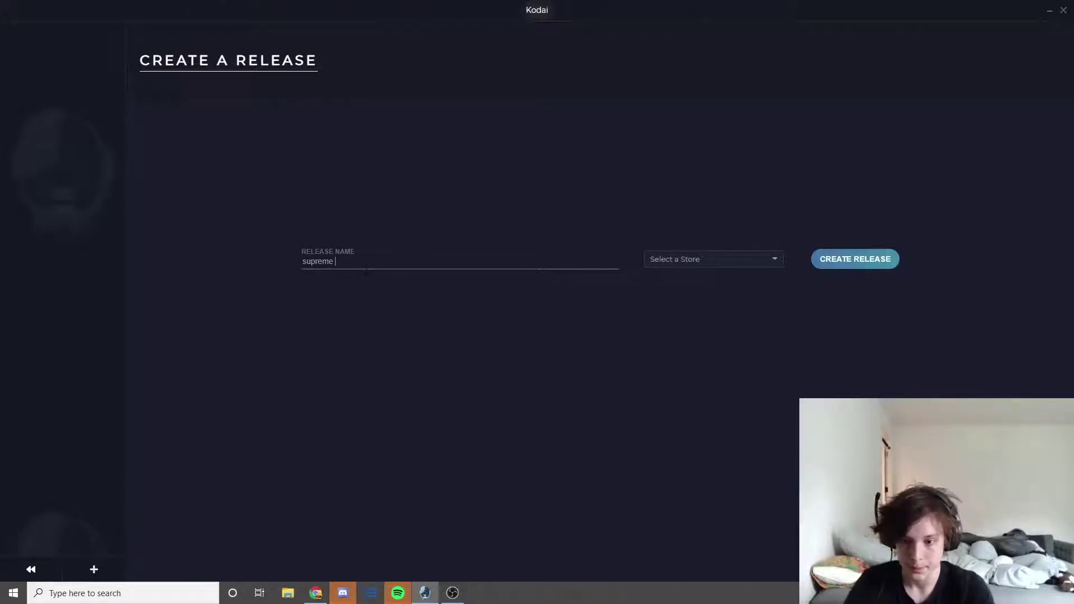
{"action": "type", "text": "bogo"}
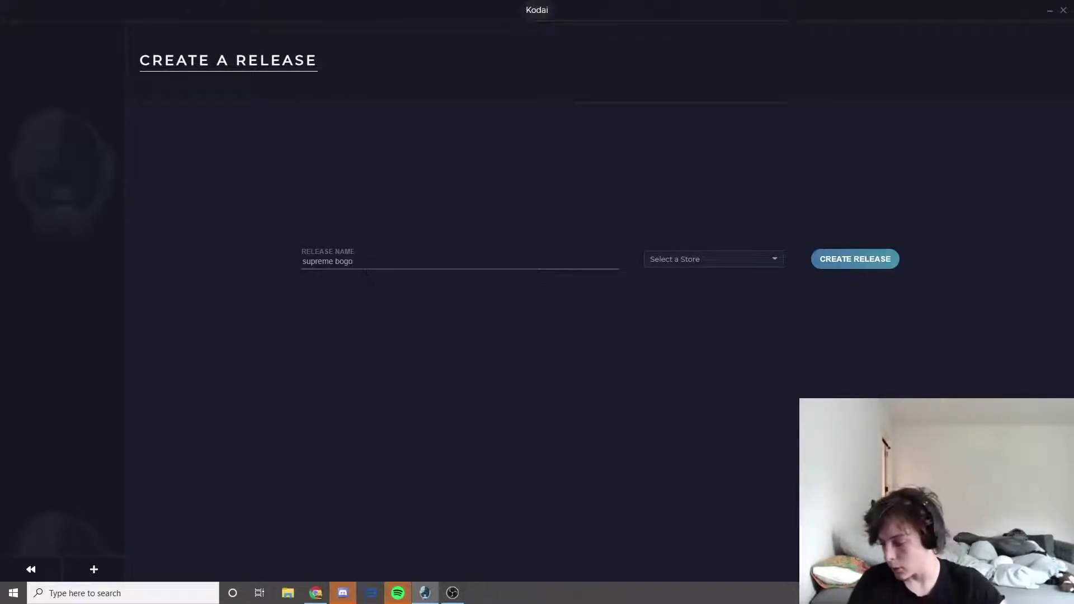
{"action": "left_click", "coordinate": [687, 261]}
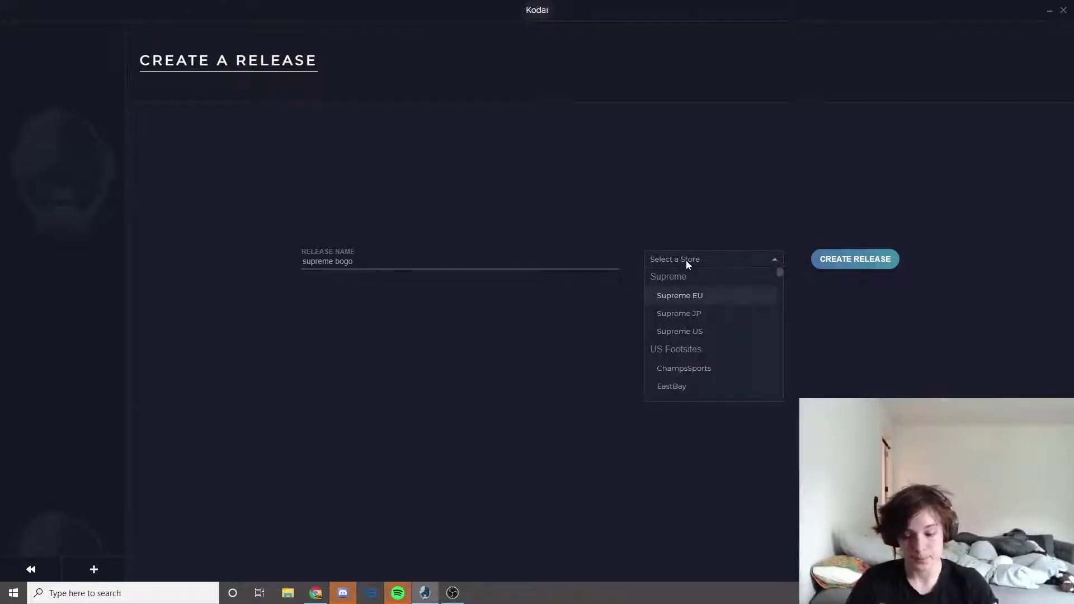
{"action": "left_click", "coordinate": [700, 331]}
{"action": "left_click", "coordinate": [849, 259]}
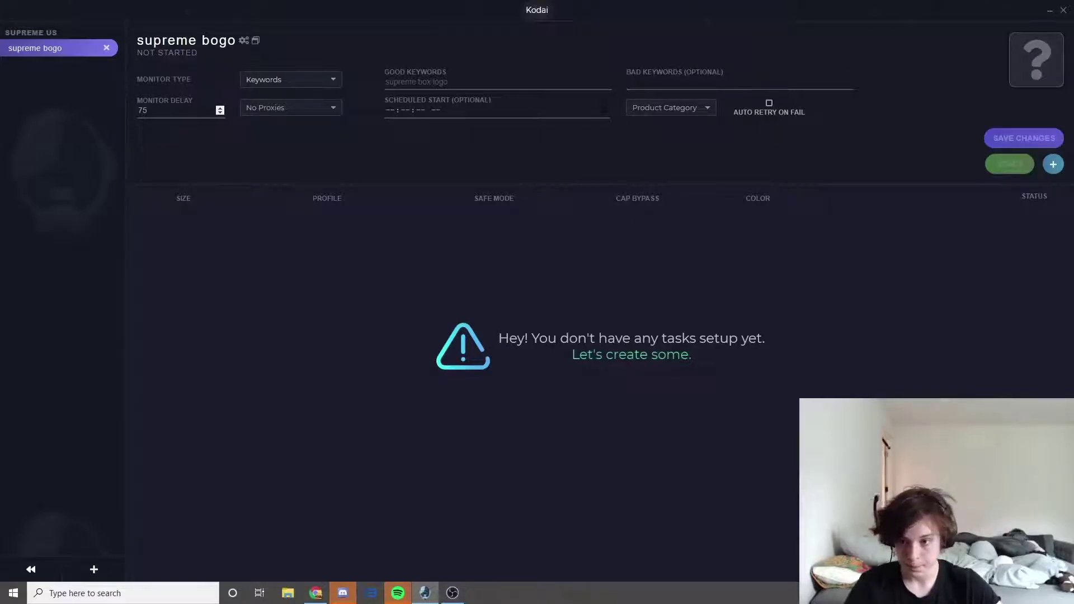
- Keep Keywords as the monitor type, use the test proxy list, and save
{"action": "left_click", "coordinate": [299, 79]}
{"action": "left_click", "coordinate": [318, 79]}
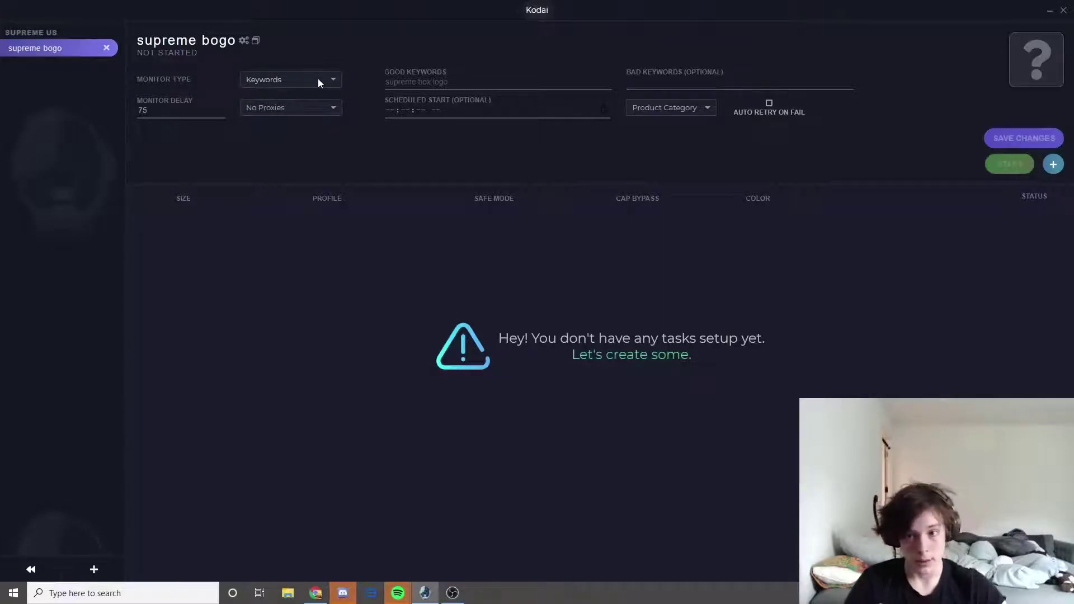
{"action": "left_click", "coordinate": [317, 105]}
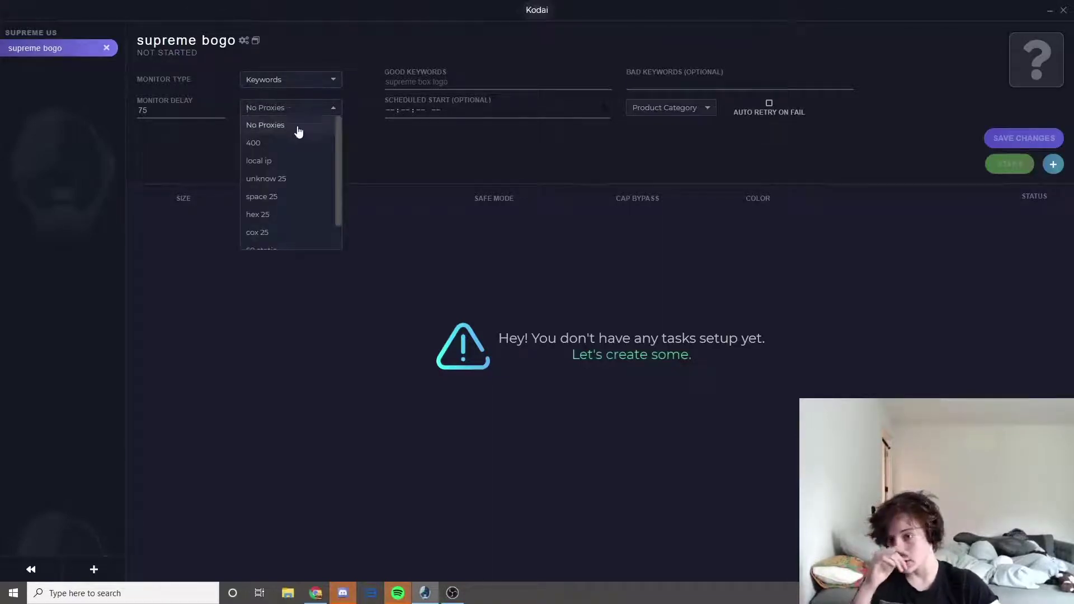
{"action": "scroll", "coordinate": [288, 179], "scroll_direction": "down", "scroll_amount": 3}
{"action": "left_click", "coordinate": [286, 238]}
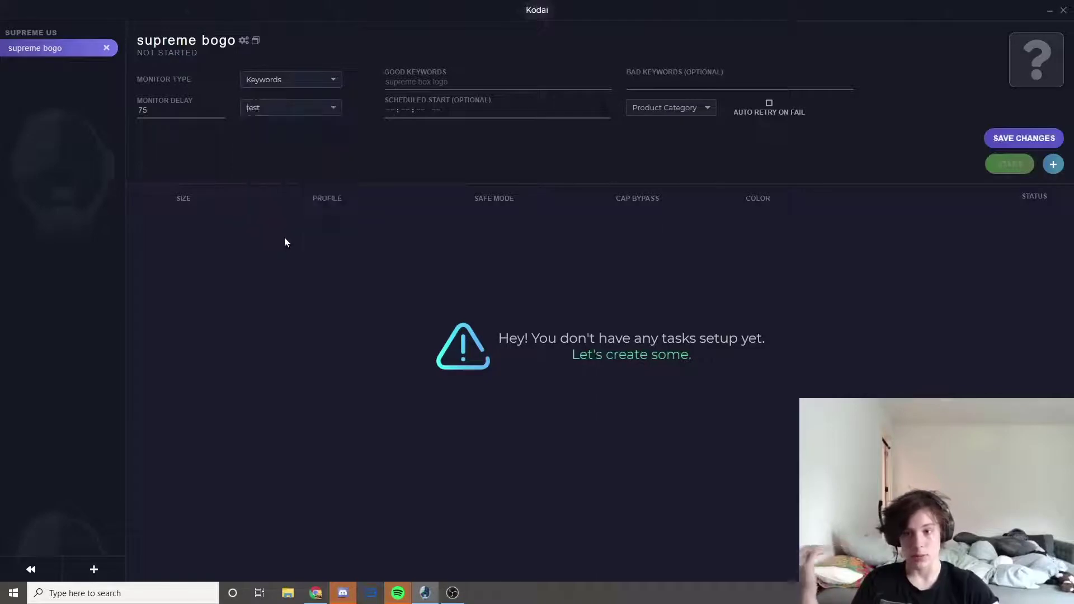
{"action": "left_click", "coordinate": [1011, 139]}
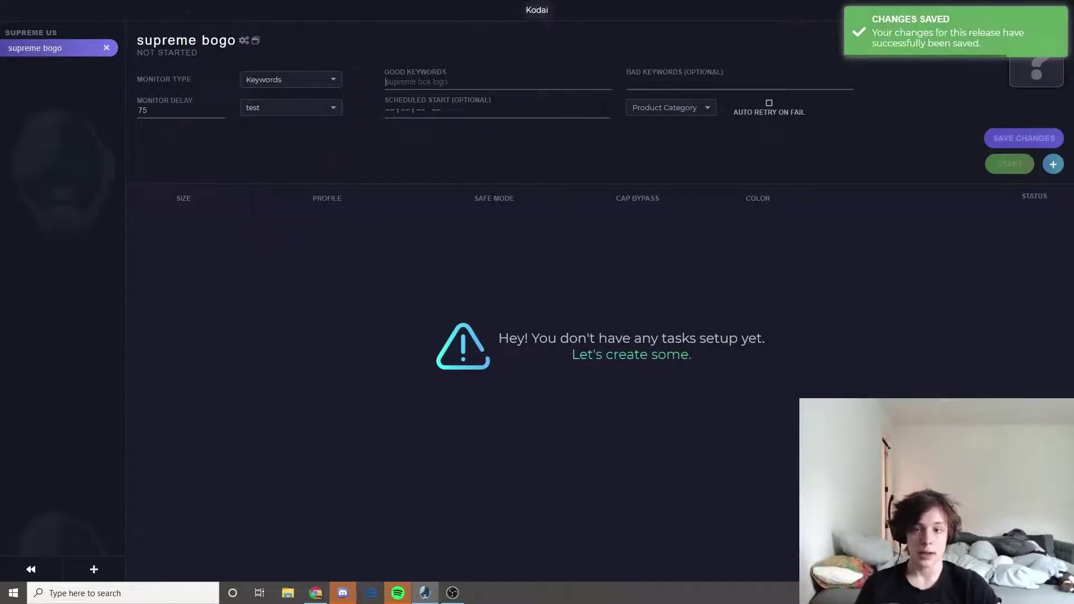
- Enter keywords 'supreme box logo', set the category to T-Shirts, and save
{"action": "left_click", "coordinate": [386, 82]}
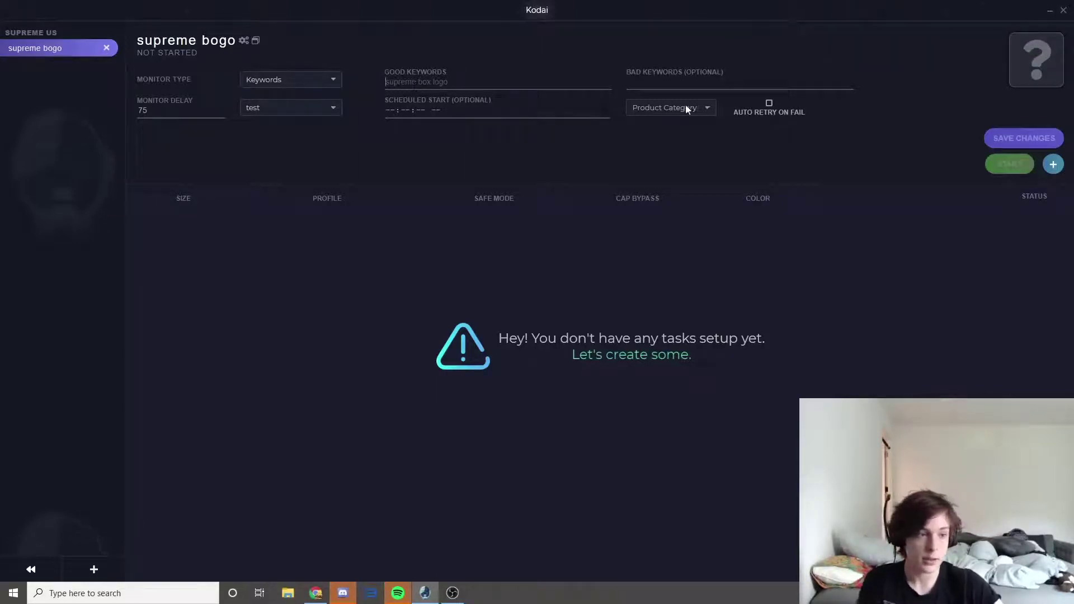
{"action": "type", "text": "supr"}
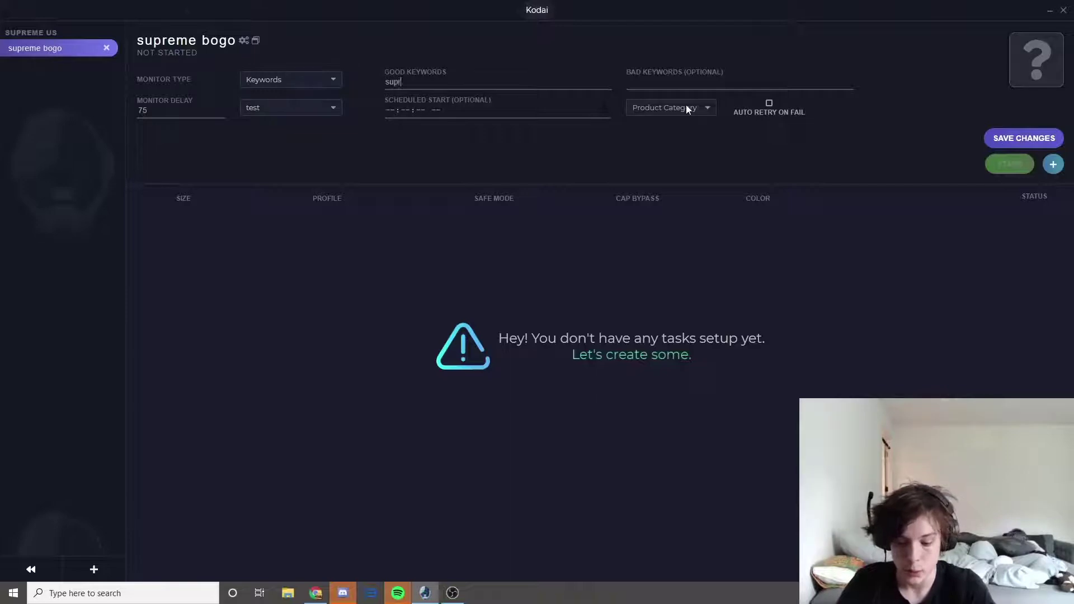
{"action": "type", "text": "eme box logo"}
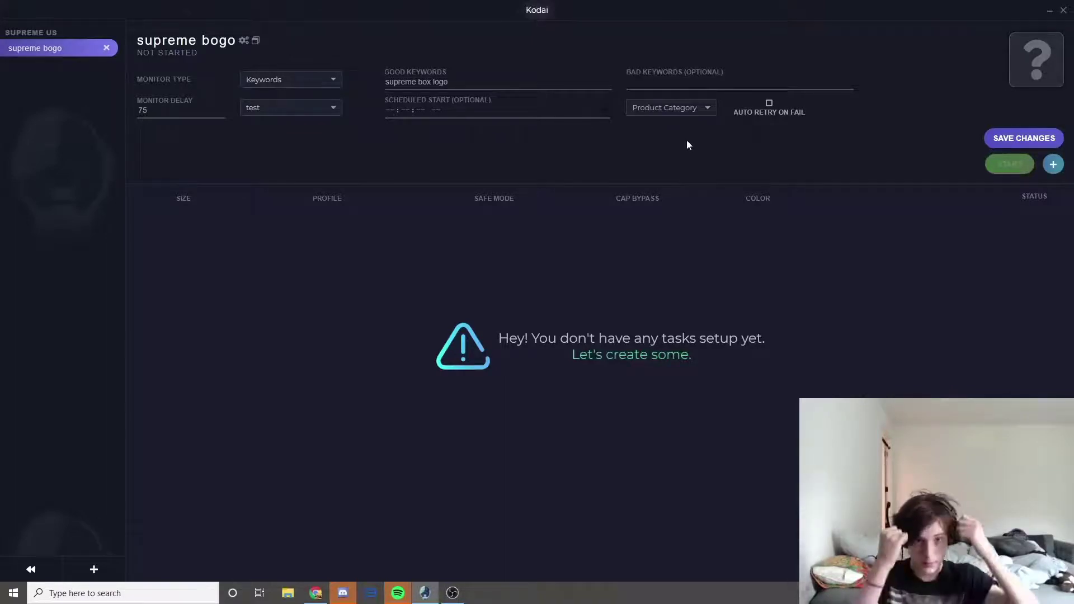
{"action": "left_click", "coordinate": [647, 106]}
{"action": "scroll", "coordinate": [646, 193], "scroll_direction": "down", "scroll_amount": 2}
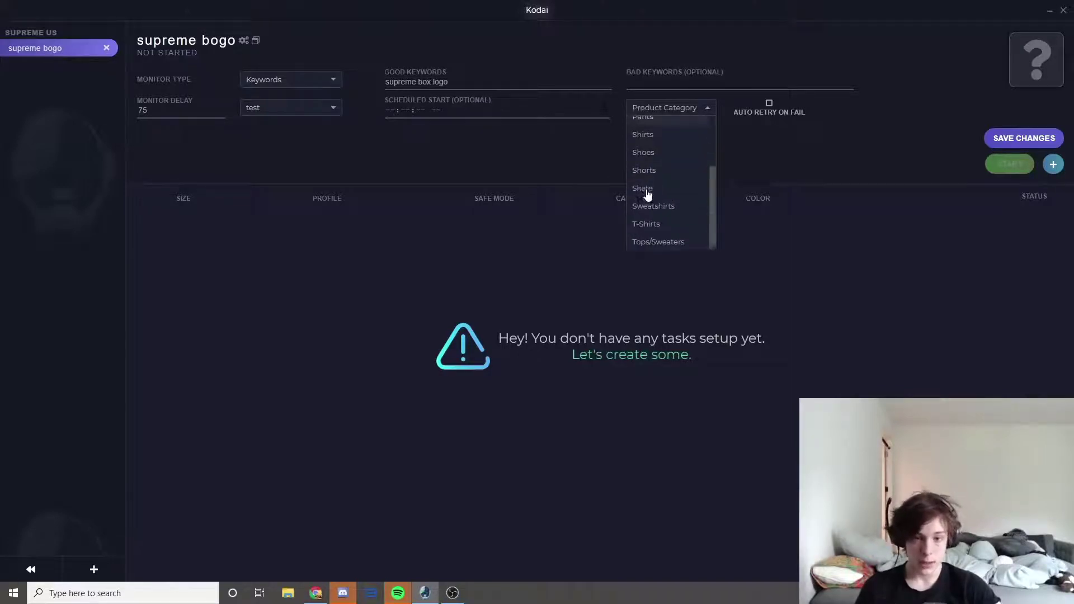
{"action": "left_click", "coordinate": [662, 222]}
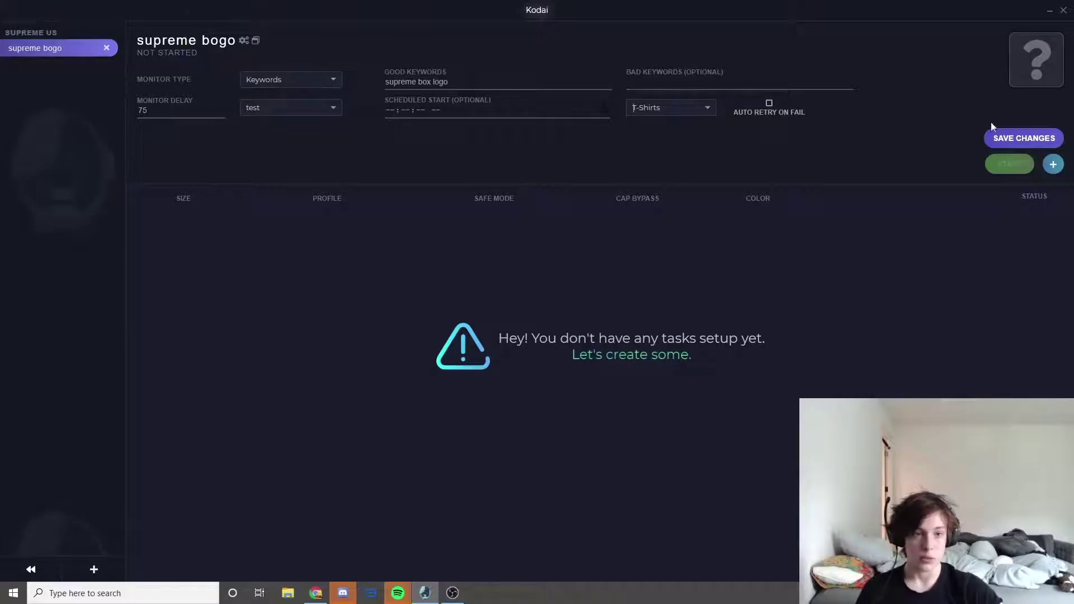
{"action": "left_click", "coordinate": [1017, 137]}
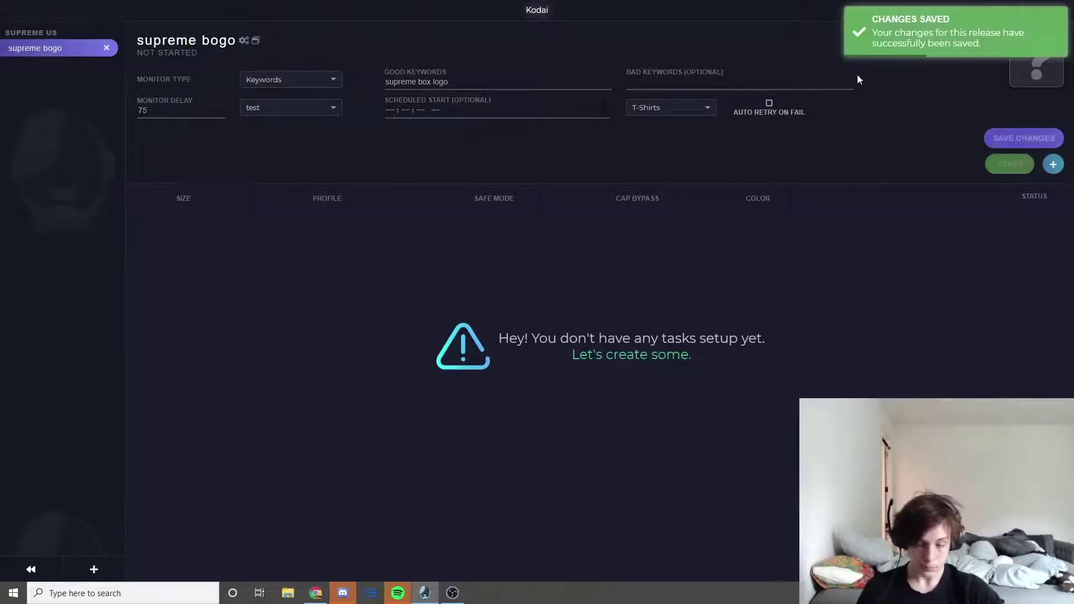
- Start a new task using the test profile with size Random
{"action": "left_click", "coordinate": [632, 361]}
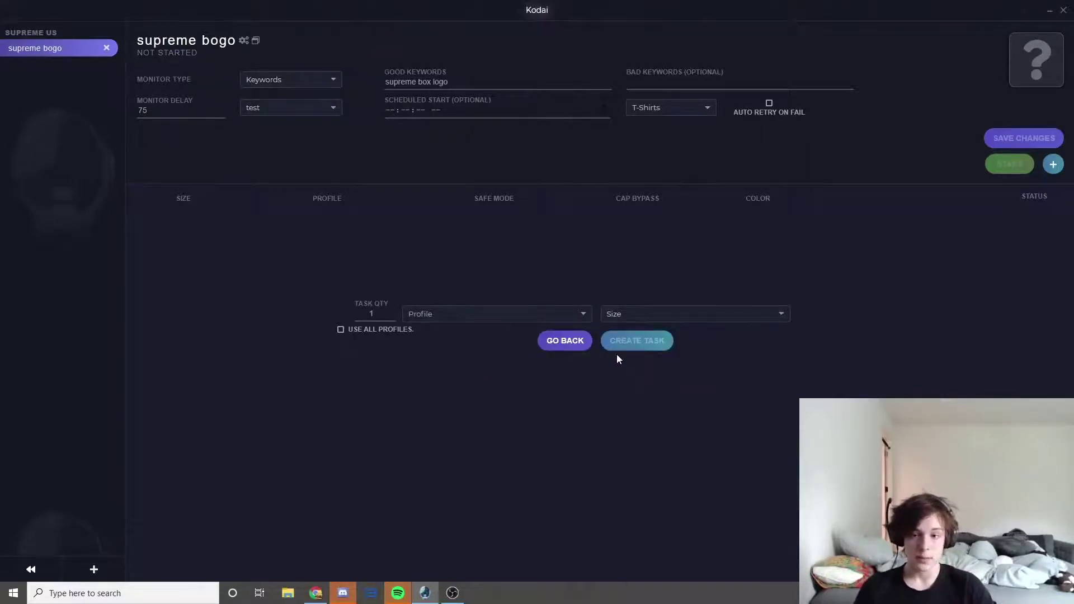
{"action": "left_click", "coordinate": [438, 314]}
{"action": "left_click", "coordinate": [438, 296]}
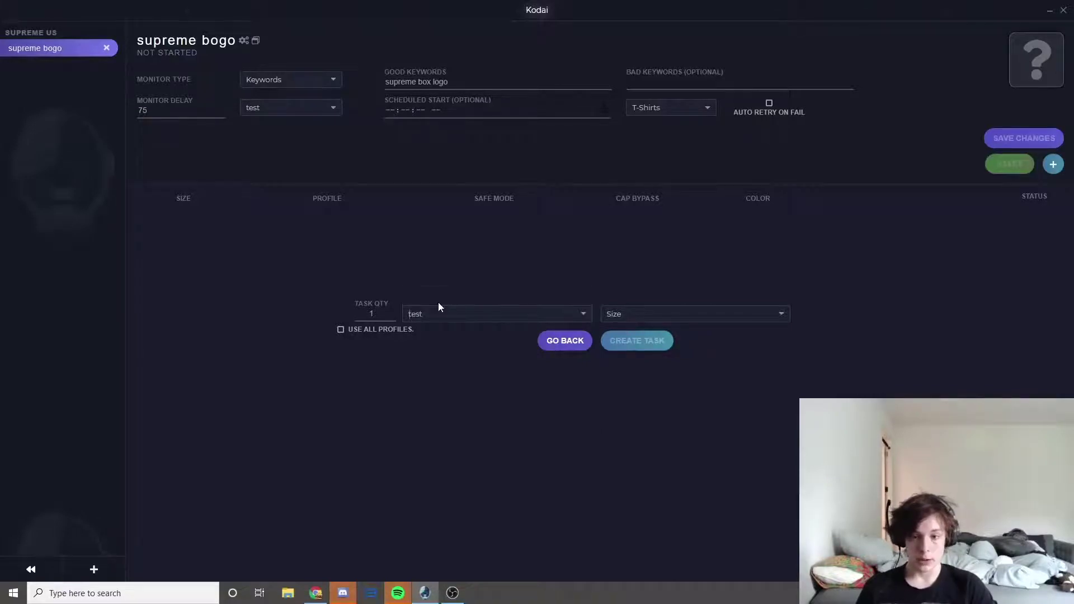
{"action": "left_click", "coordinate": [622, 317]}
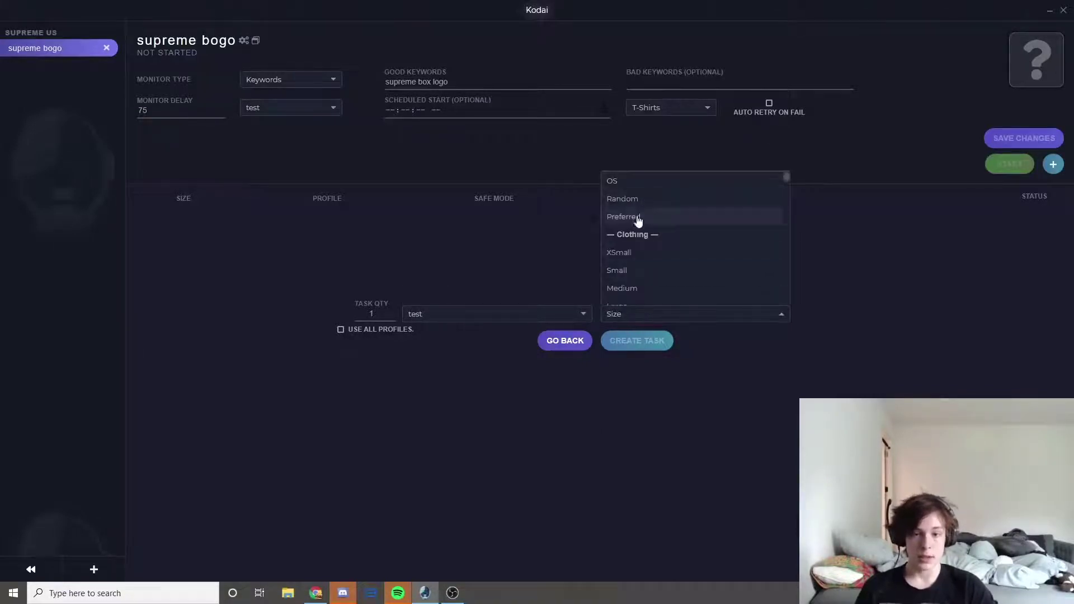
{"action": "scroll", "coordinate": [638, 212], "scroll_direction": "down", "scroll_amount": 1}
{"action": "scroll", "coordinate": [640, 259], "scroll_direction": "up", "scroll_amount": 3}
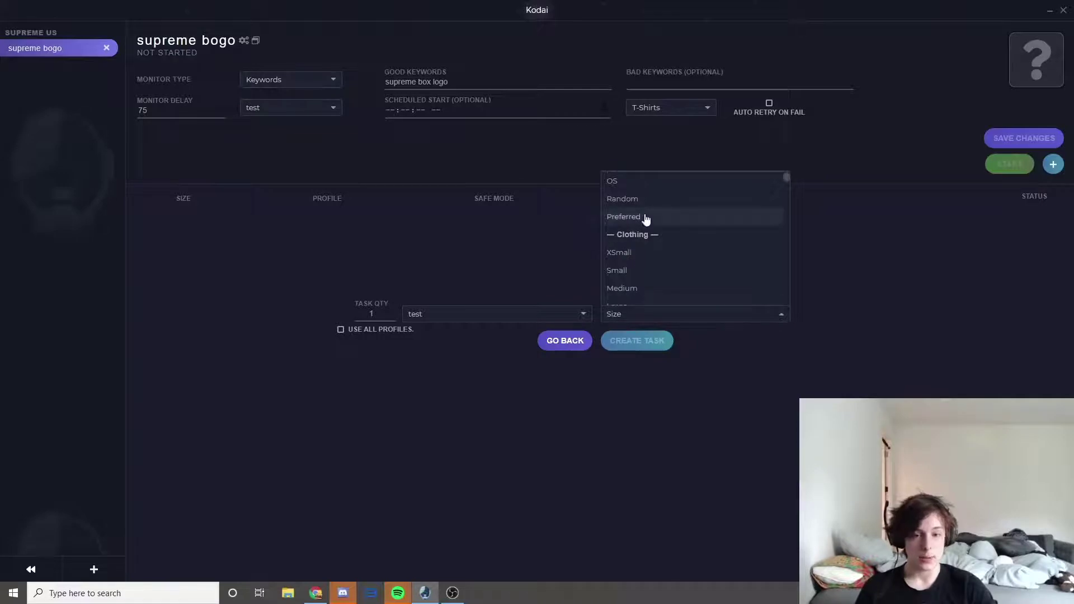
{"action": "left_click", "coordinate": [638, 201]}
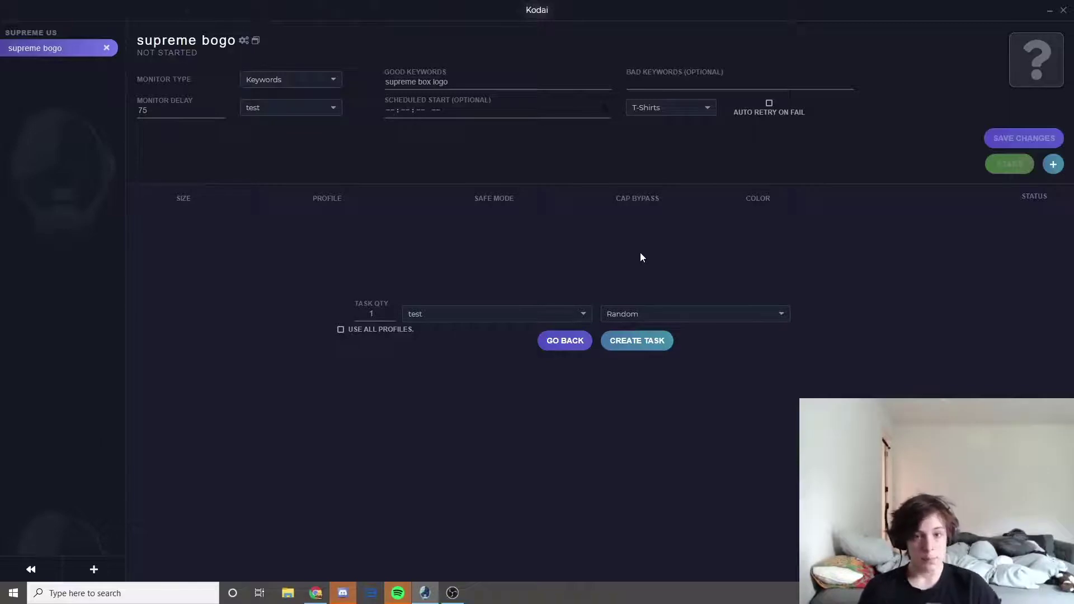
- Confirm Random size, create the task, and return to the task list
{"action": "left_click", "coordinate": [666, 316]}
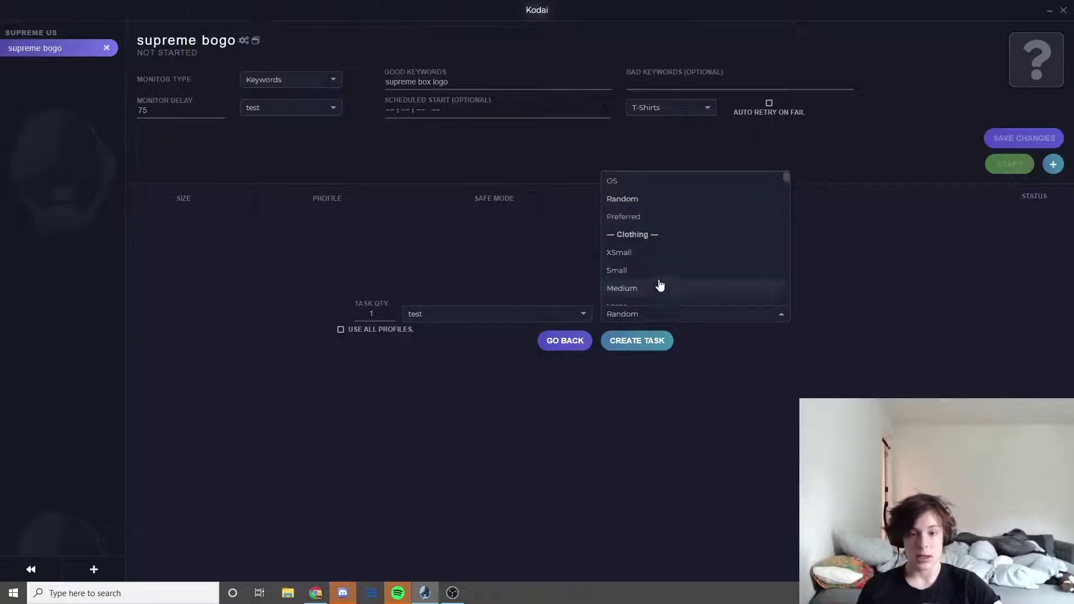
{"action": "scroll", "coordinate": [644, 282], "scroll_direction": "down", "scroll_amount": 2}
{"action": "type", "text": "5"}
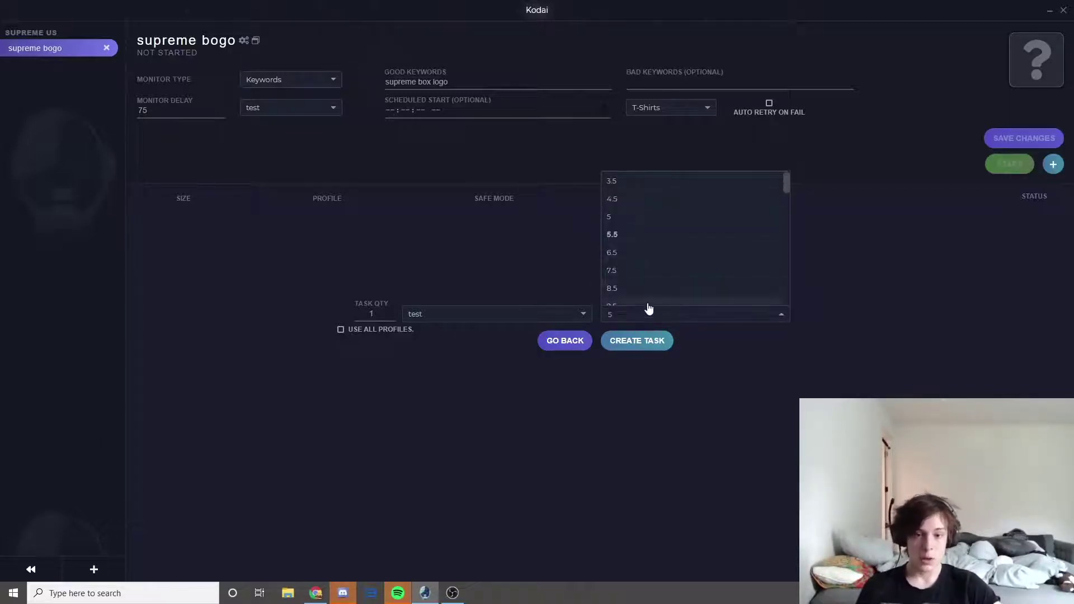
{"action": "key", "text": "BackSpace"}
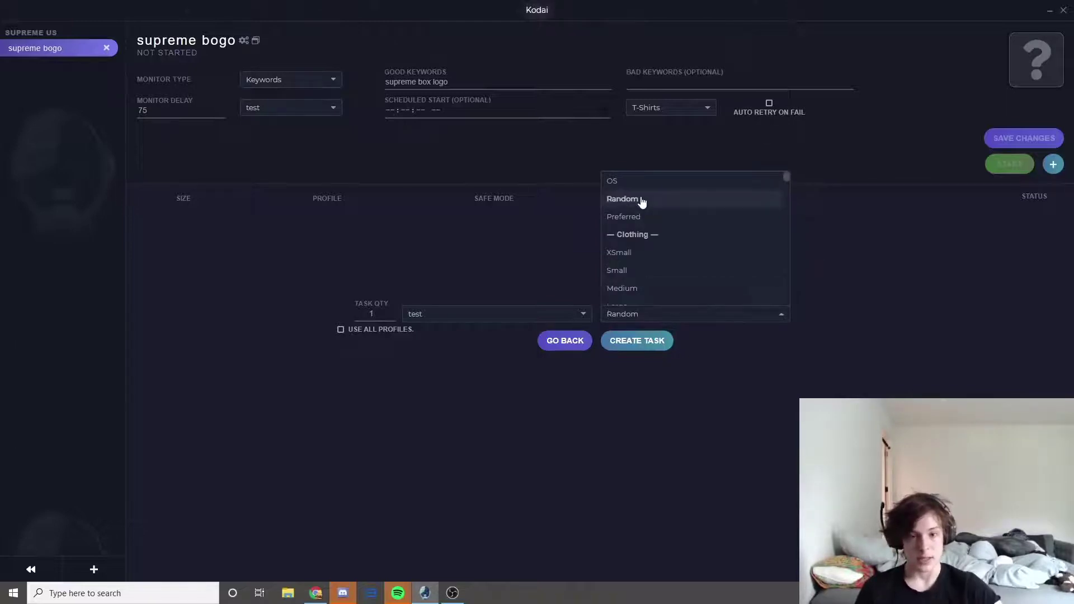
{"action": "left_click", "coordinate": [643, 201]}
{"action": "left_click", "coordinate": [639, 344]}
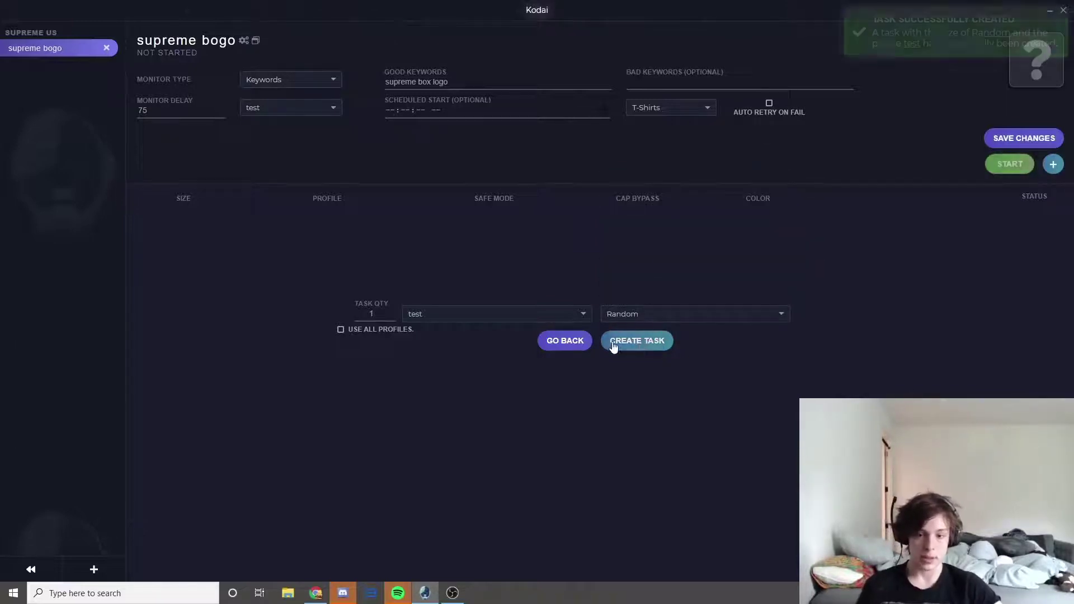
{"action": "left_click", "coordinate": [564, 340]}
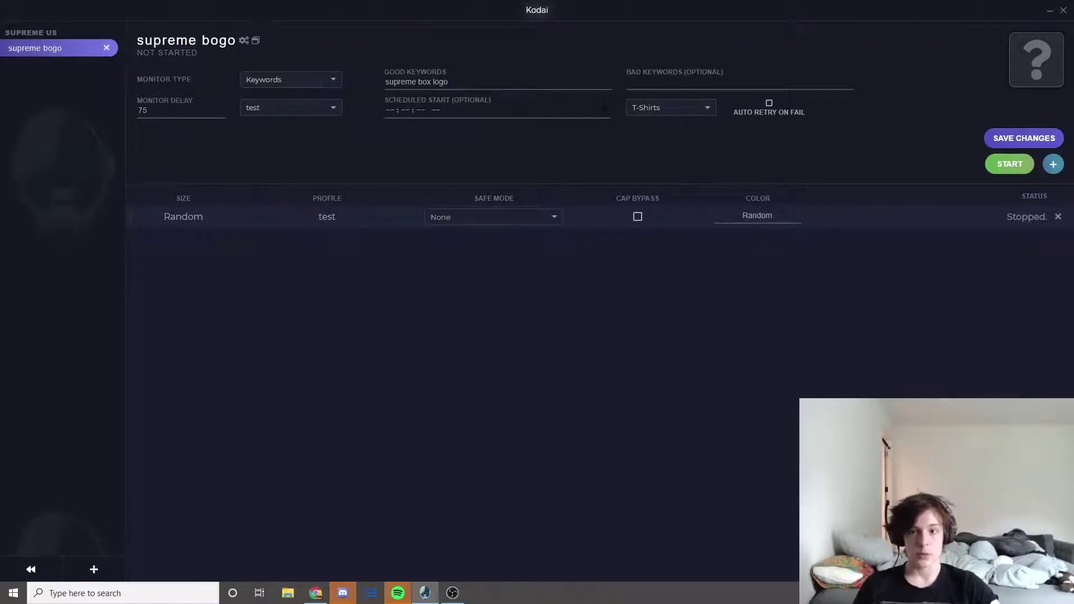
{"action": "left_click", "coordinate": [783, 217]}
- Set the first task's safe mode to Safe
{"action": "left_click", "coordinate": [783, 217]}
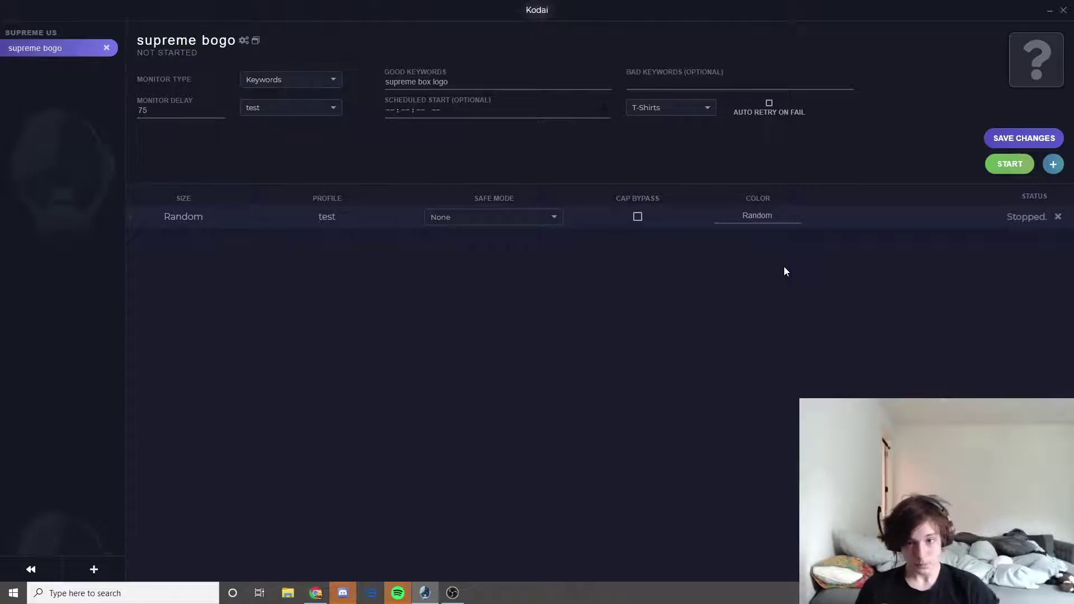
{"action": "left_click", "coordinate": [511, 217]}
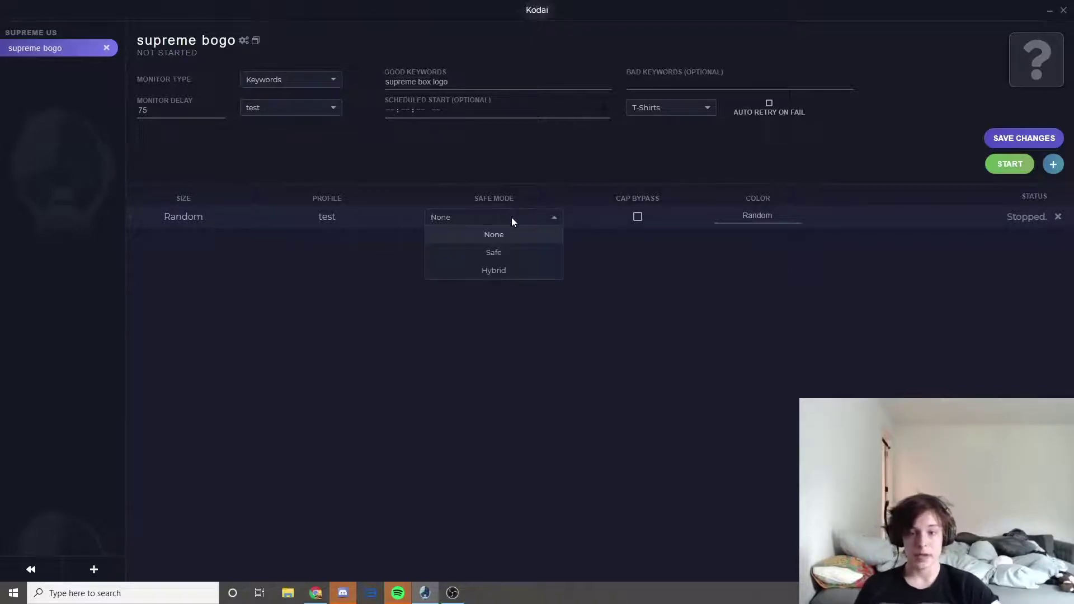
{"action": "left_click", "coordinate": [511, 253]}
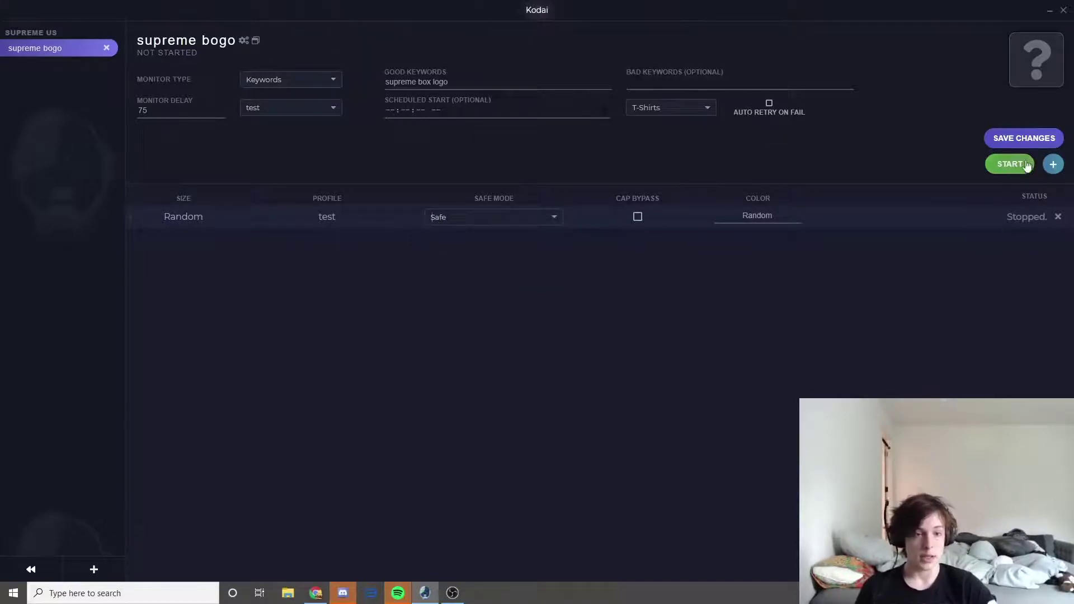
- Add a second task with the test profile and Random size
{"action": "left_click", "coordinate": [1054, 164]}
{"action": "left_click", "coordinate": [431, 315]}
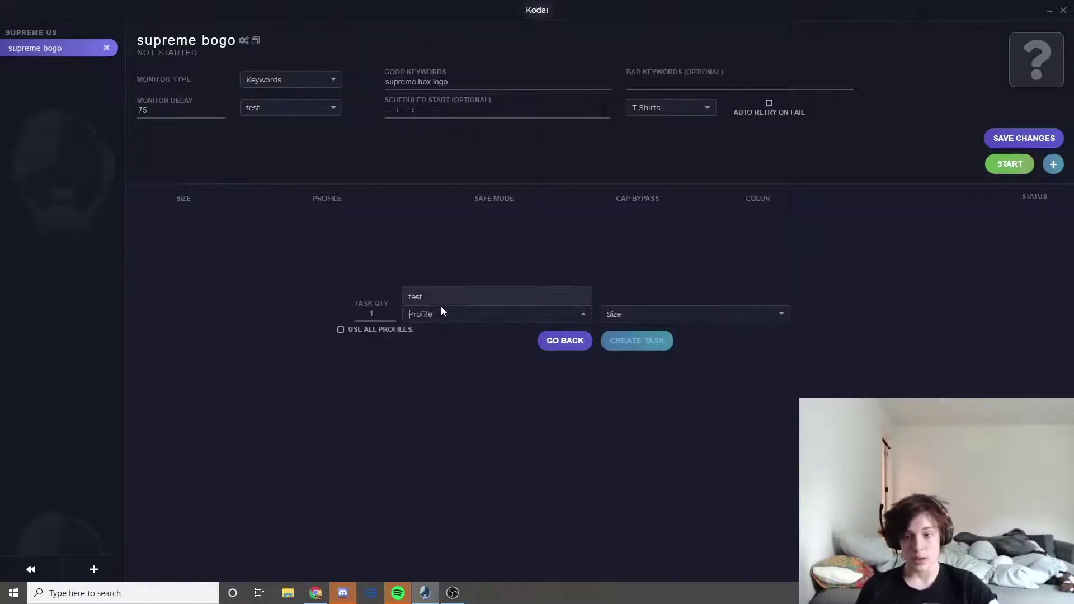
{"action": "left_click", "coordinate": [442, 302]}
{"action": "left_click", "coordinate": [645, 313]}
{"action": "left_click", "coordinate": [644, 199]}
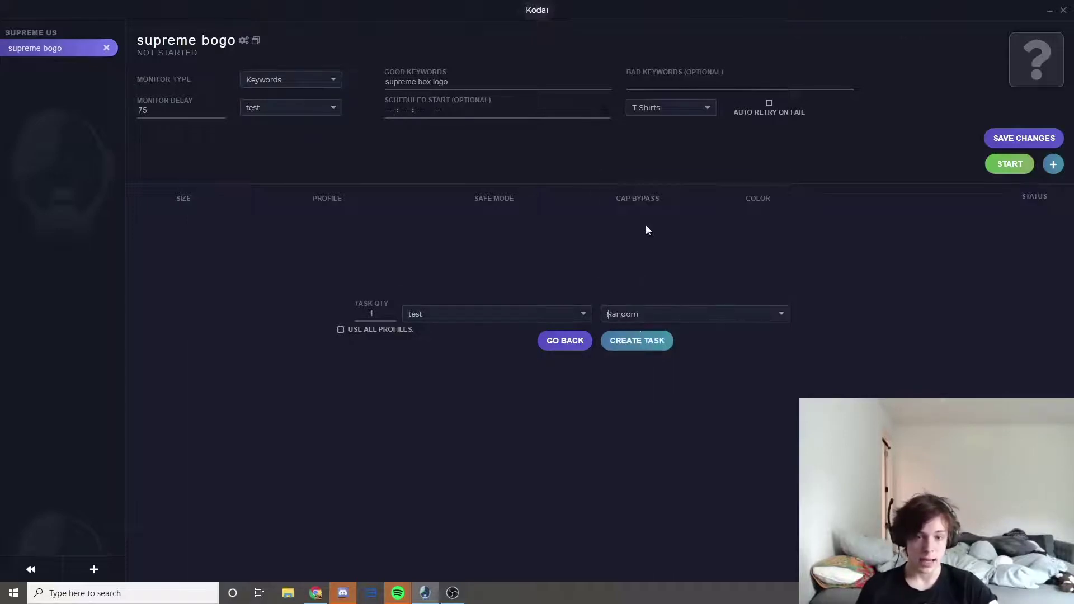
{"action": "left_click", "coordinate": [637, 340]}
{"action": "left_click", "coordinate": [565, 340]}
- Set the second task's safe mode to Hybrid and save both tasks
{"action": "left_click", "coordinate": [519, 243]}
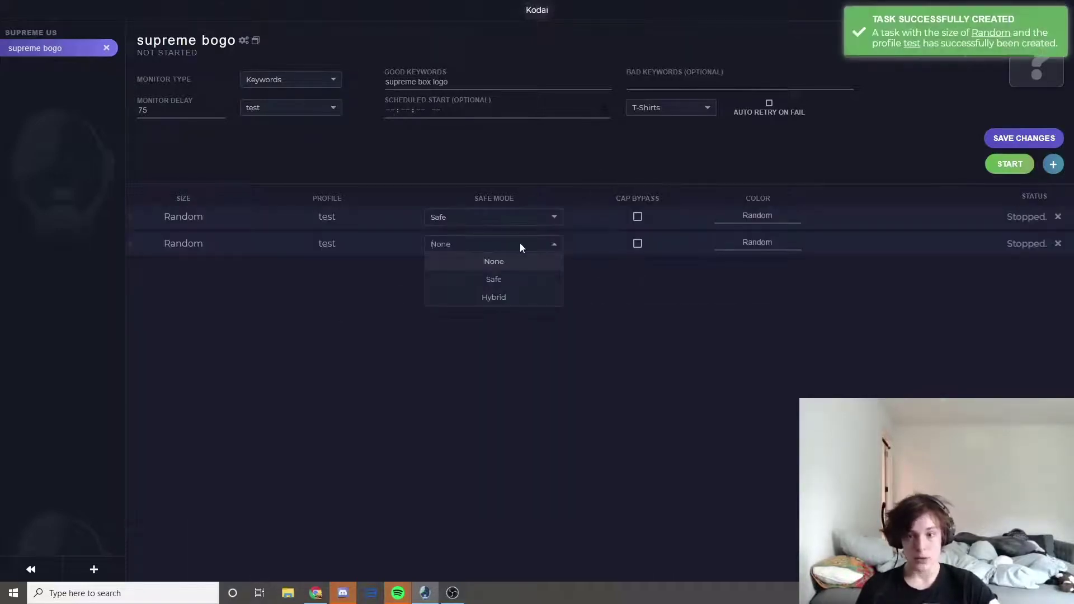
{"action": "left_click", "coordinate": [512, 298]}
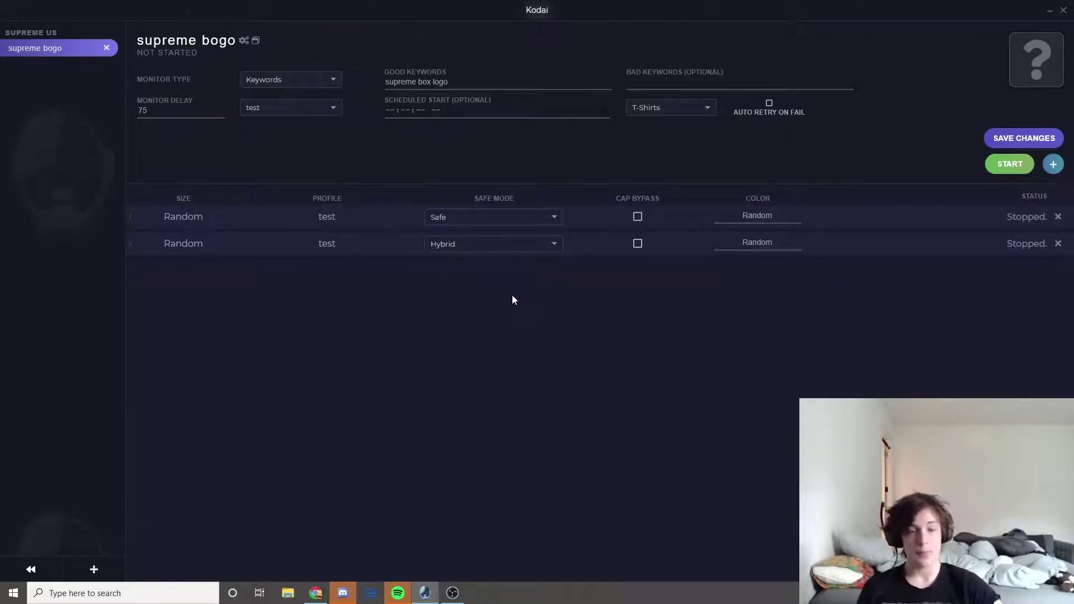
{"action": "left_click", "coordinate": [1009, 138]}
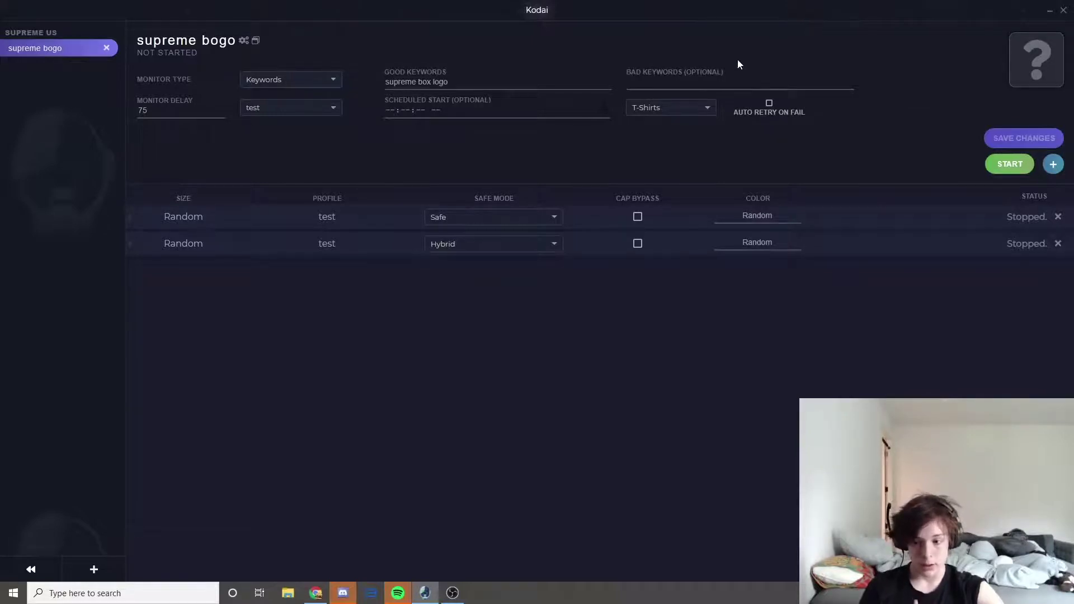
{"action": "left_click", "coordinate": [43, 570]}
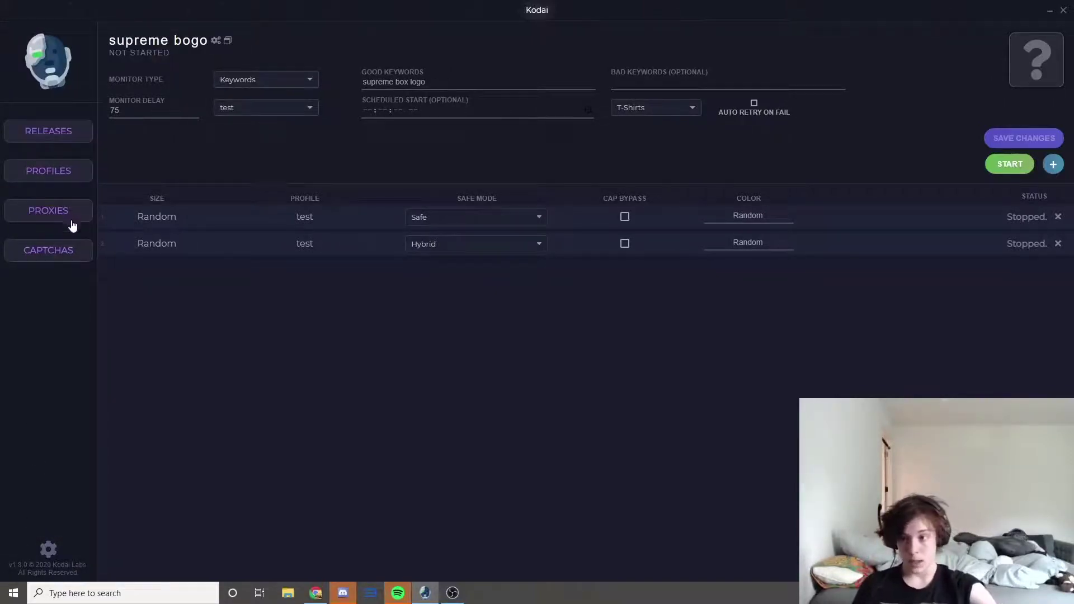
- Add a captcha solver account named TEST with no proxy, closing the Google sign-in
{"action": "left_click", "coordinate": [66, 256]}
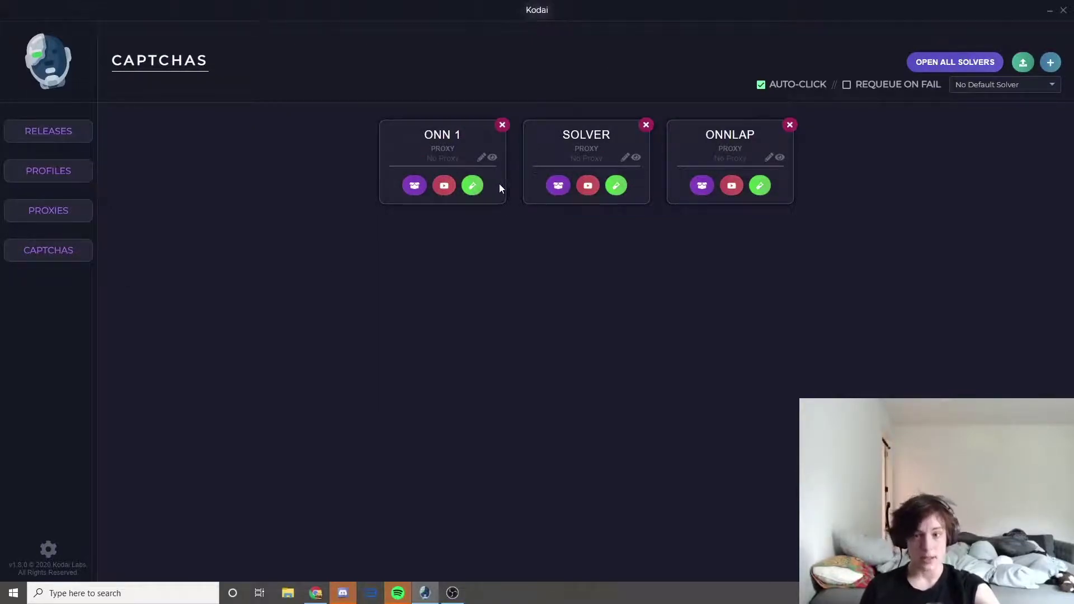
{"action": "left_click", "coordinate": [1051, 63]}
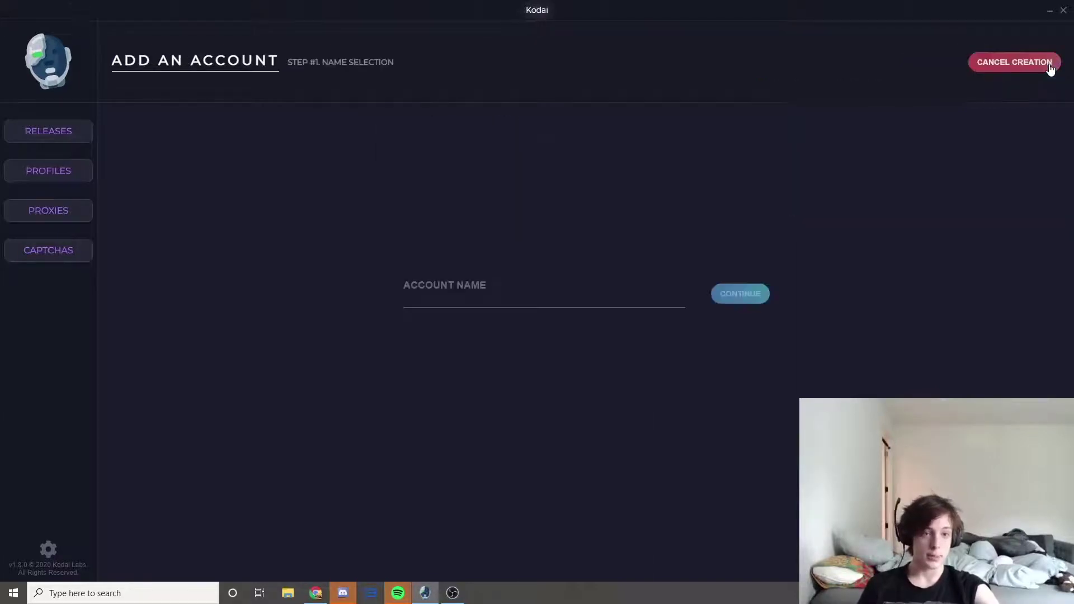
{"action": "left_click", "coordinate": [608, 303]}
{"action": "type", "text": "test"}
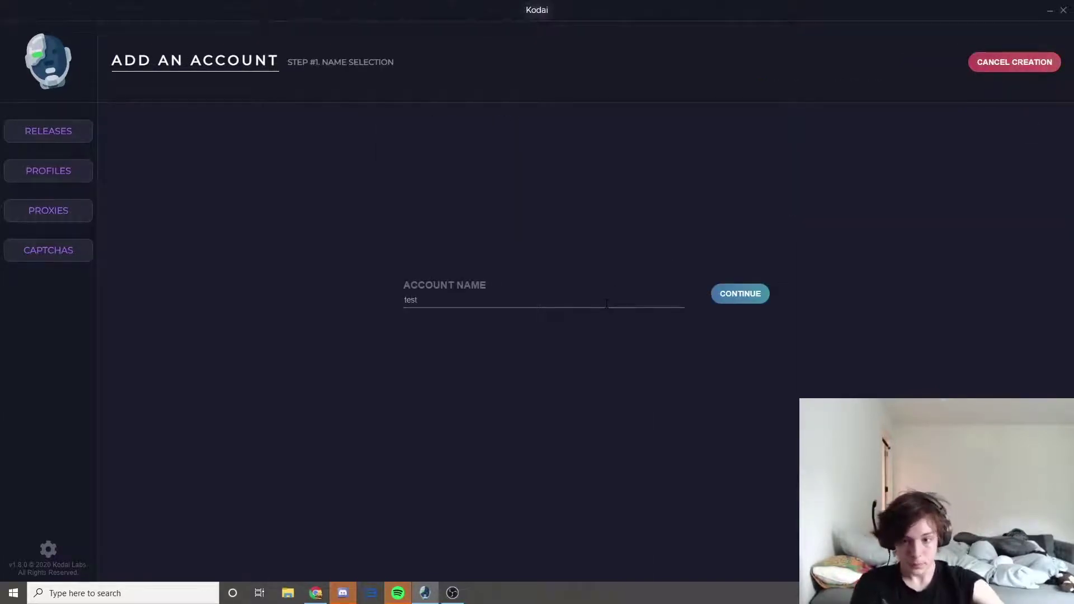
{"action": "left_click", "coordinate": [748, 293]}
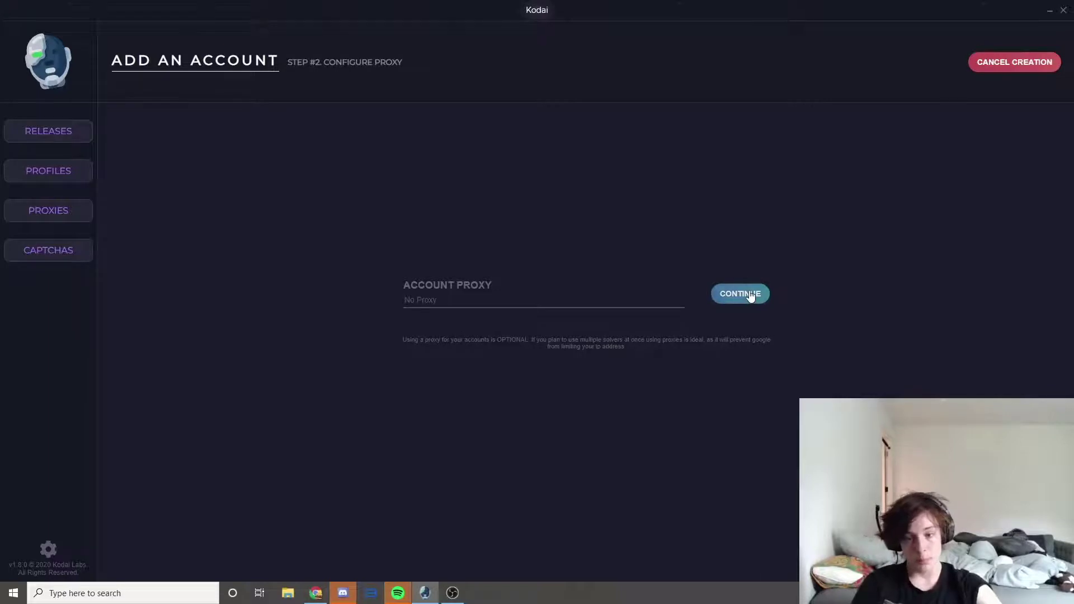
{"action": "left_click", "coordinate": [751, 295]}
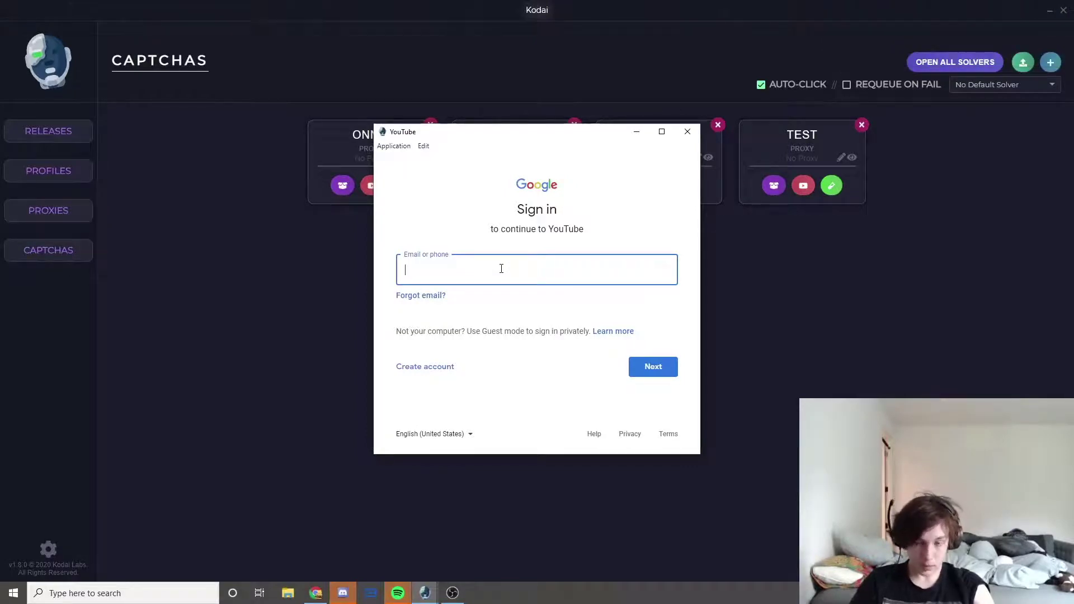
{"action": "left_click", "coordinate": [688, 132]}
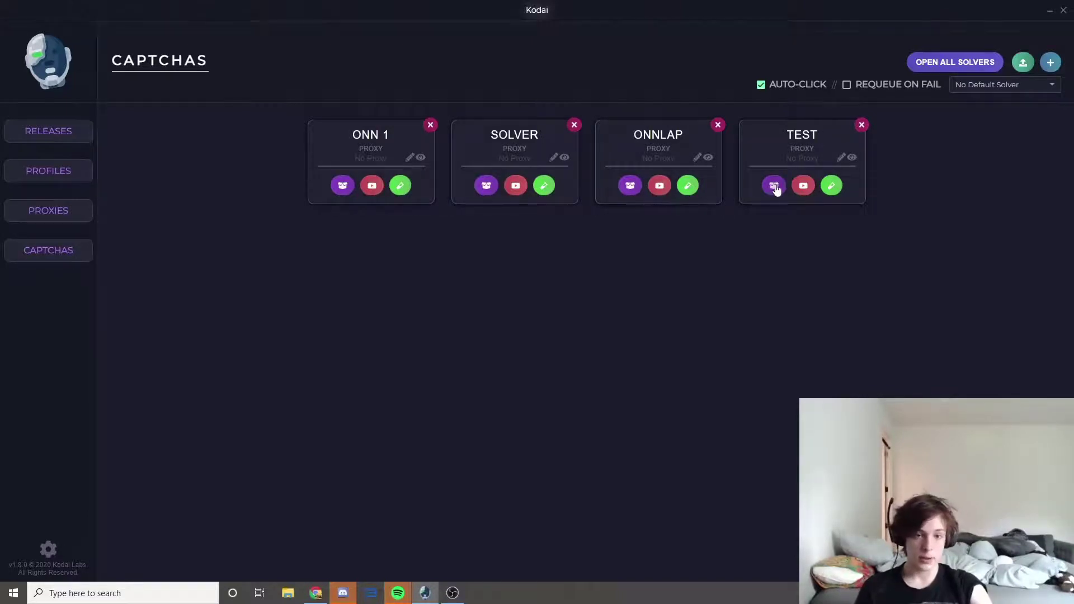
- Launch TEST's captcha harvester for Supreme and move it to the right
{"action": "left_click", "coordinate": [774, 186]}
{"action": "left_click", "coordinate": [642, 295]}
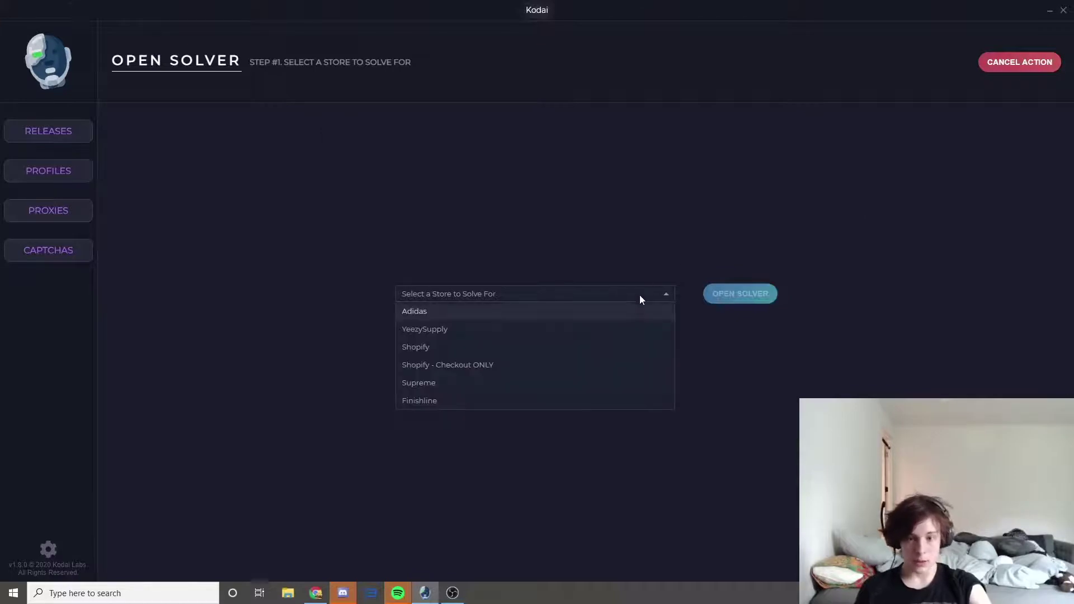
{"action": "left_click", "coordinate": [545, 386]}
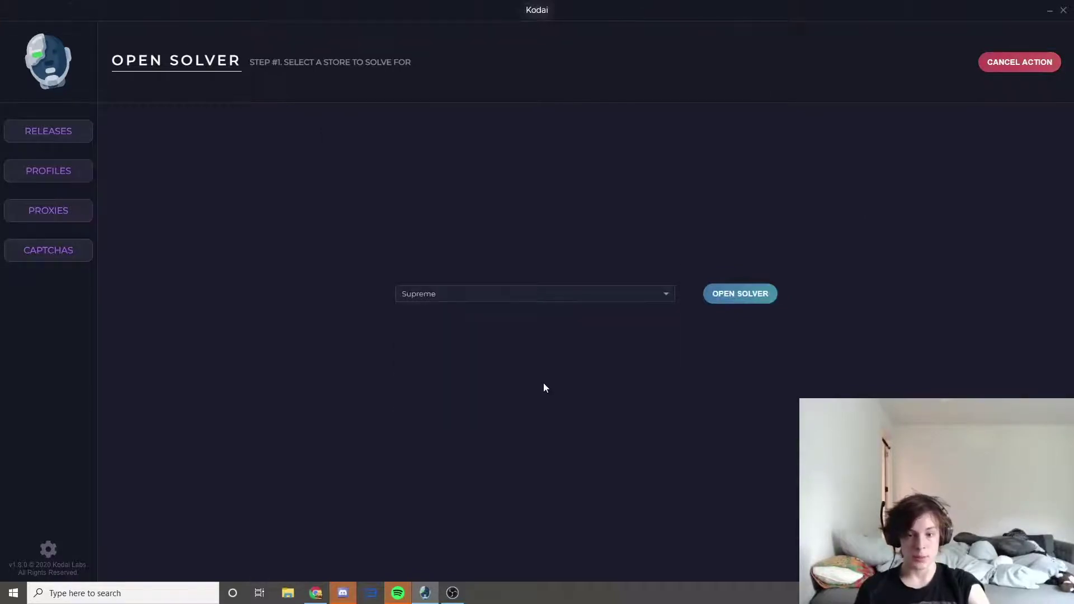
{"action": "left_click", "coordinate": [731, 294]}
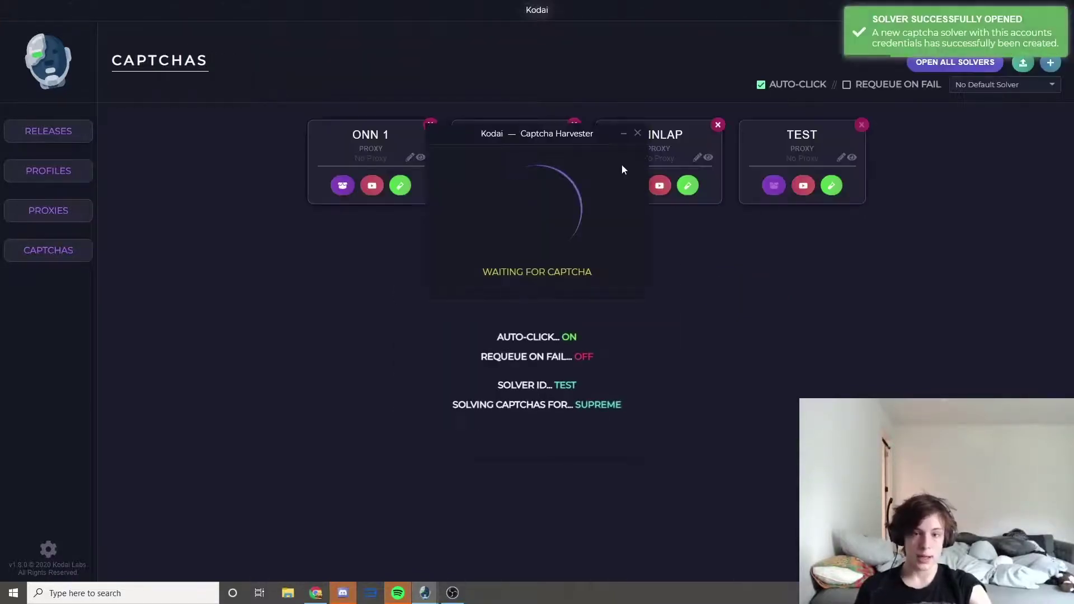
{"action": "left_click_drag", "start_coordinate": [632, 144], "coordinate": [976, 182]}
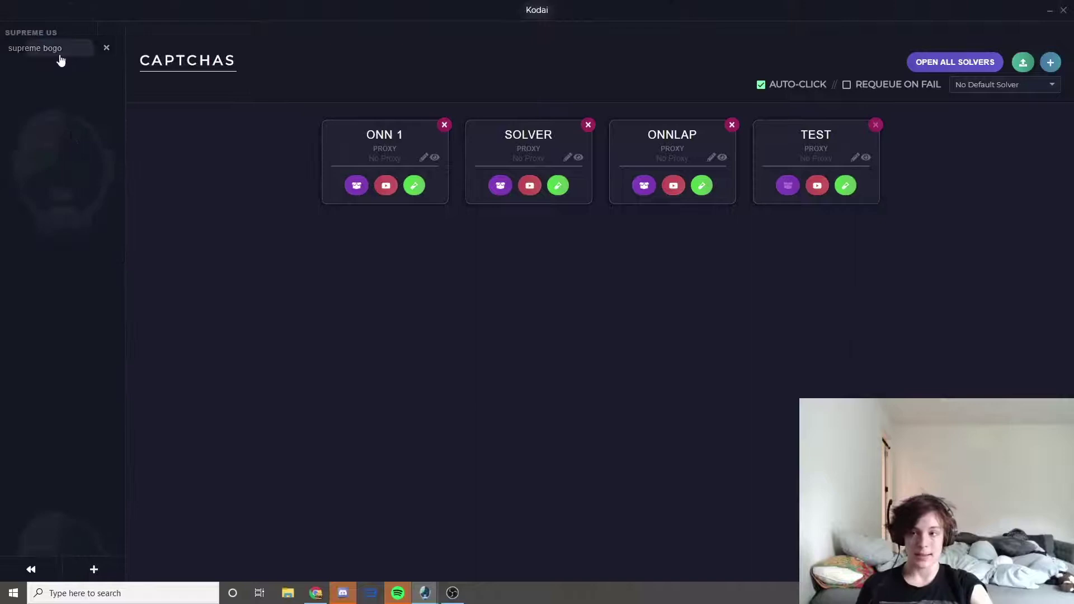
{"action": "left_click", "coordinate": [56, 50]}
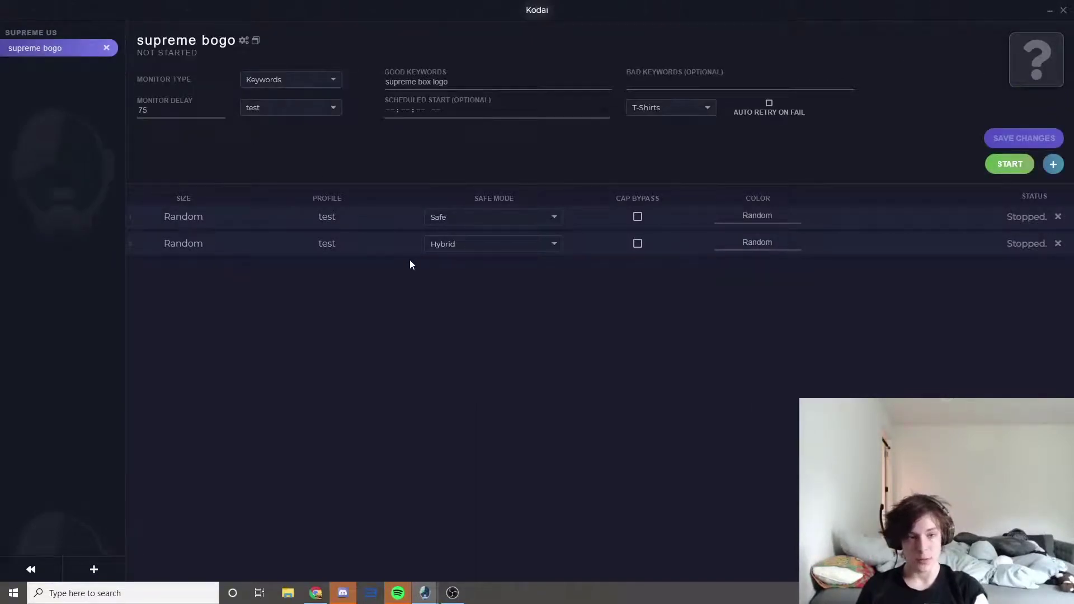
- Restore and resize the Kodai window and place the Captcha Harvester beside it
{"action": "left_click_drag", "start_coordinate": [634, 5], "coordinate": [353, 9]}
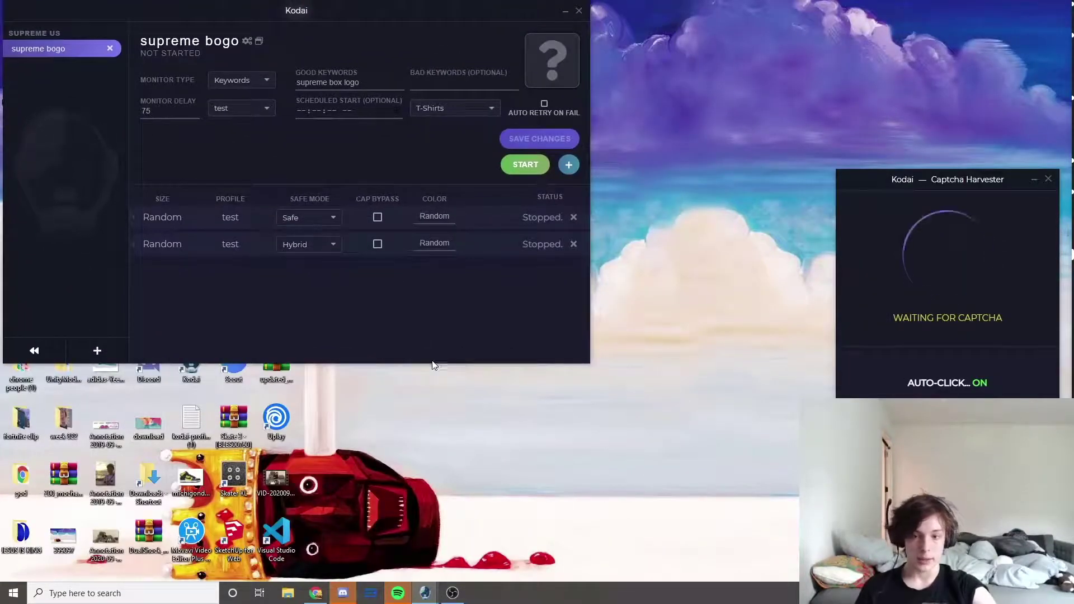
{"action": "left_click_drag", "start_coordinate": [434, 364], "coordinate": [434, 576]}
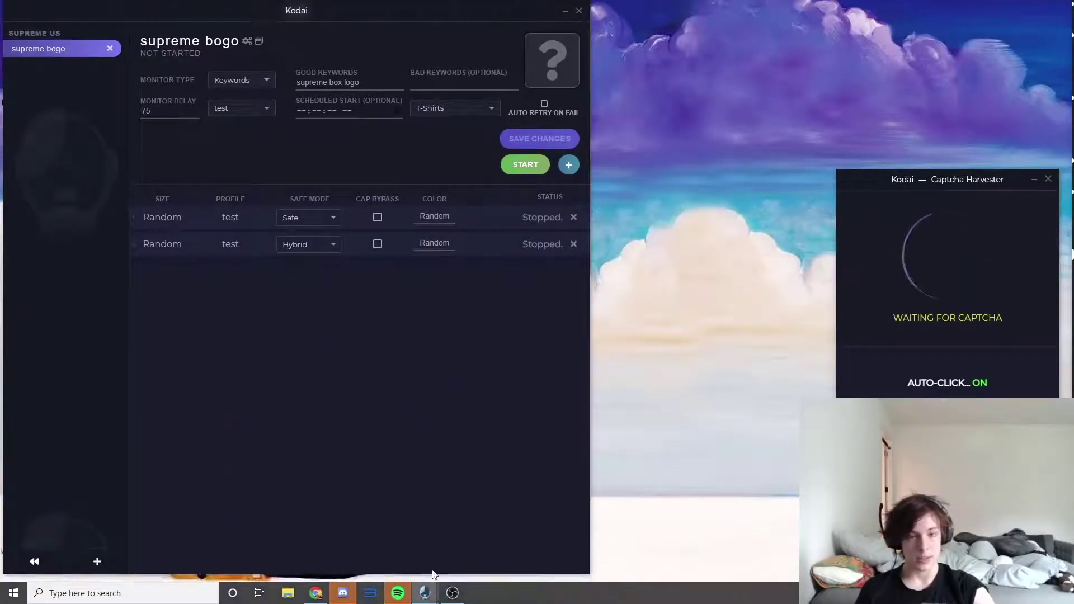
{"action": "left_click_drag", "start_coordinate": [929, 175], "coordinate": [740, 15]}
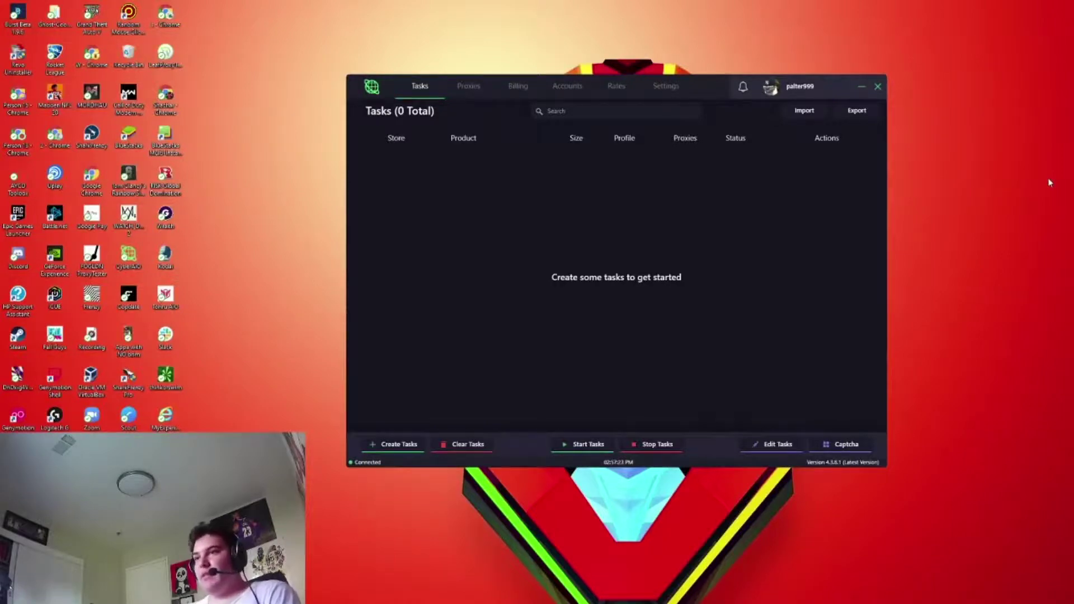
- Check for an update, then start a new billing profile with One Checkout Per Product enabled
{"action": "left_click", "coordinate": [847, 464]}
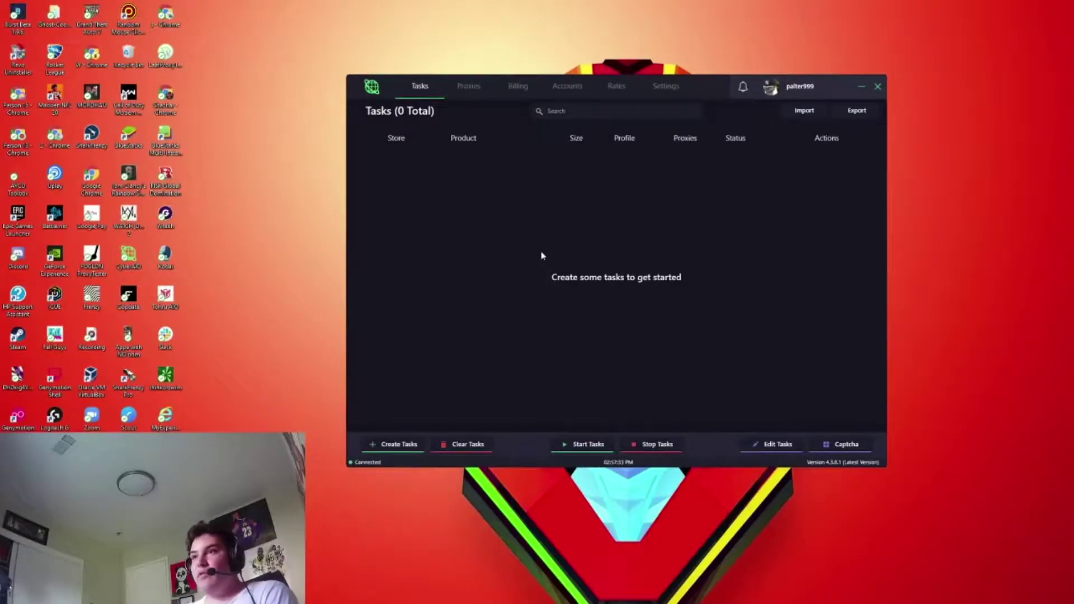
{"action": "left_click", "coordinate": [519, 88]}
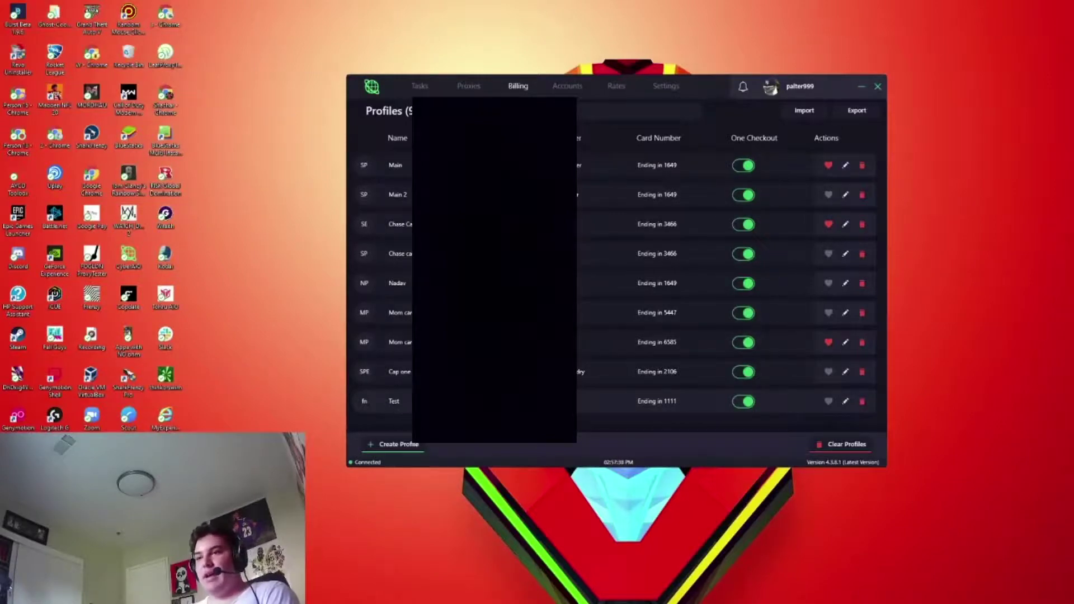
{"action": "left_click", "coordinate": [399, 445]}
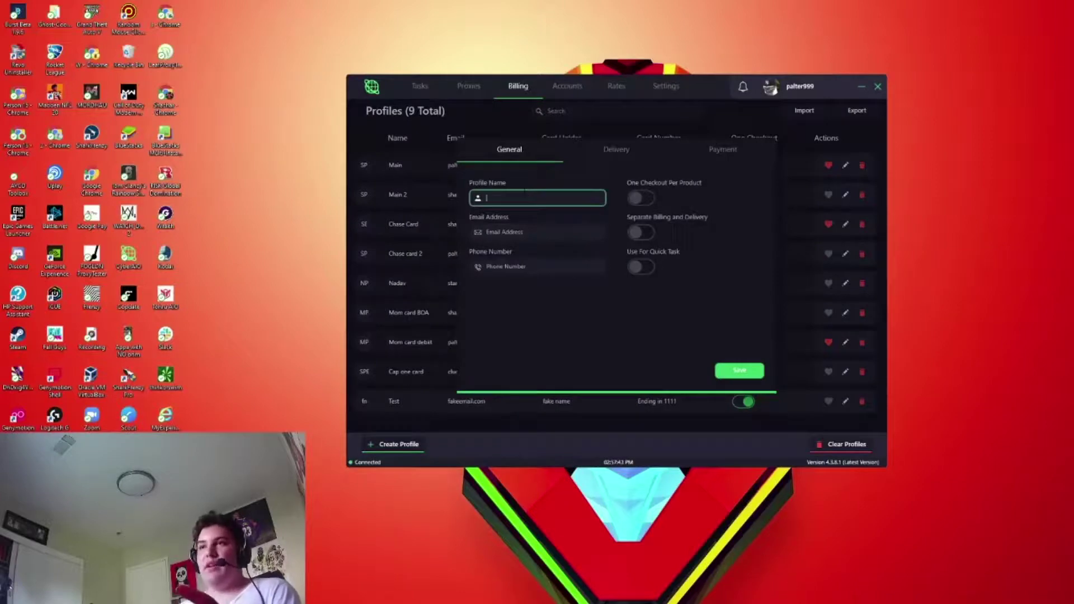
{"action": "left_click", "coordinate": [515, 232]}
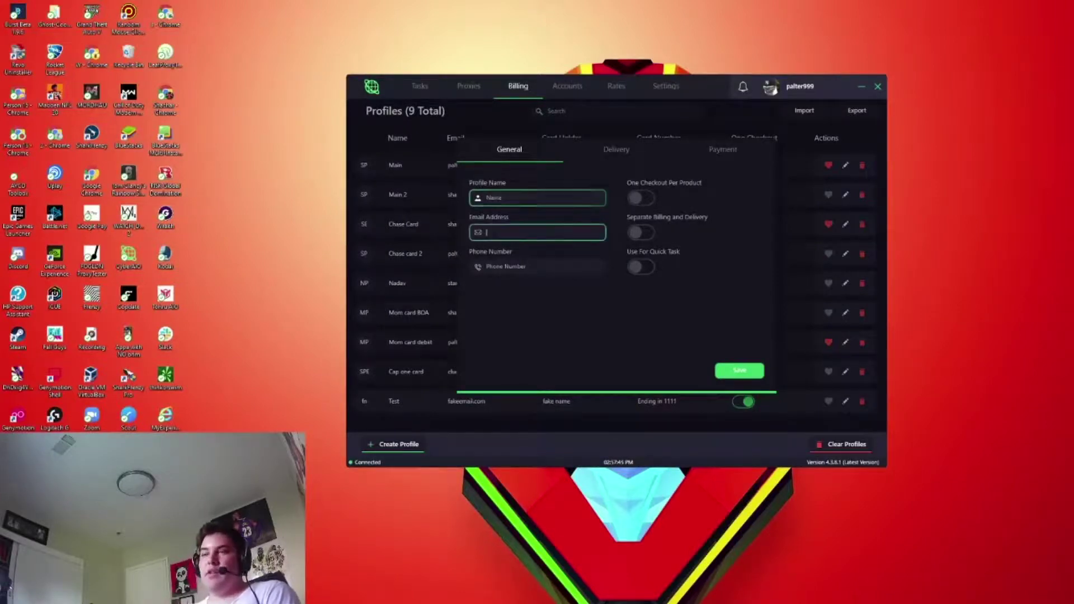
{"action": "left_click", "coordinate": [499, 266]}
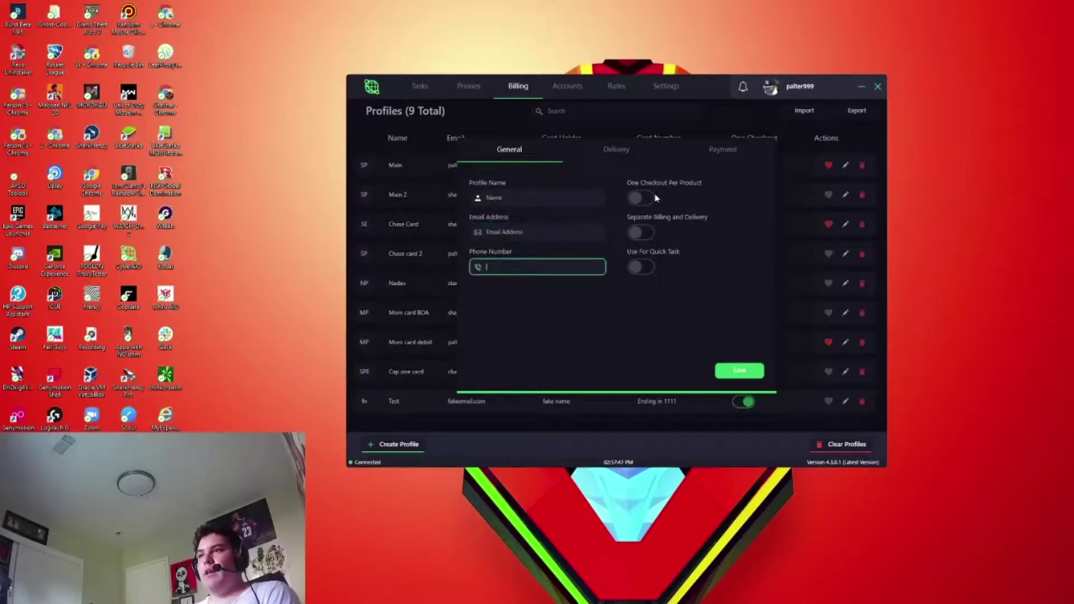
{"action": "left_click", "coordinate": [638, 198]}
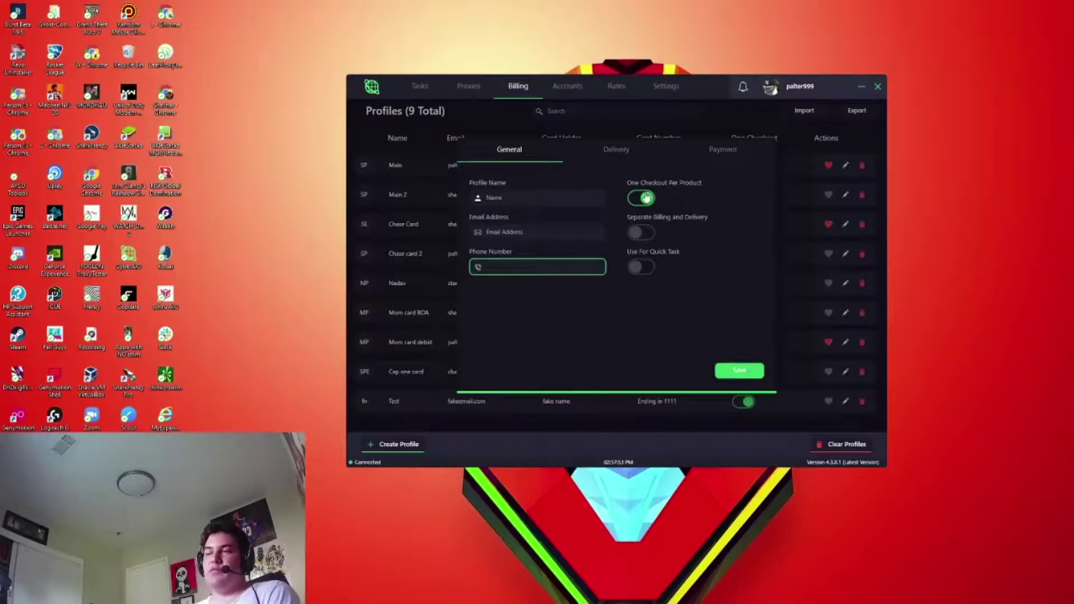
- Review the profile's delivery and payment details, save it, and go to Proxies
{"action": "left_click", "coordinate": [613, 150]}
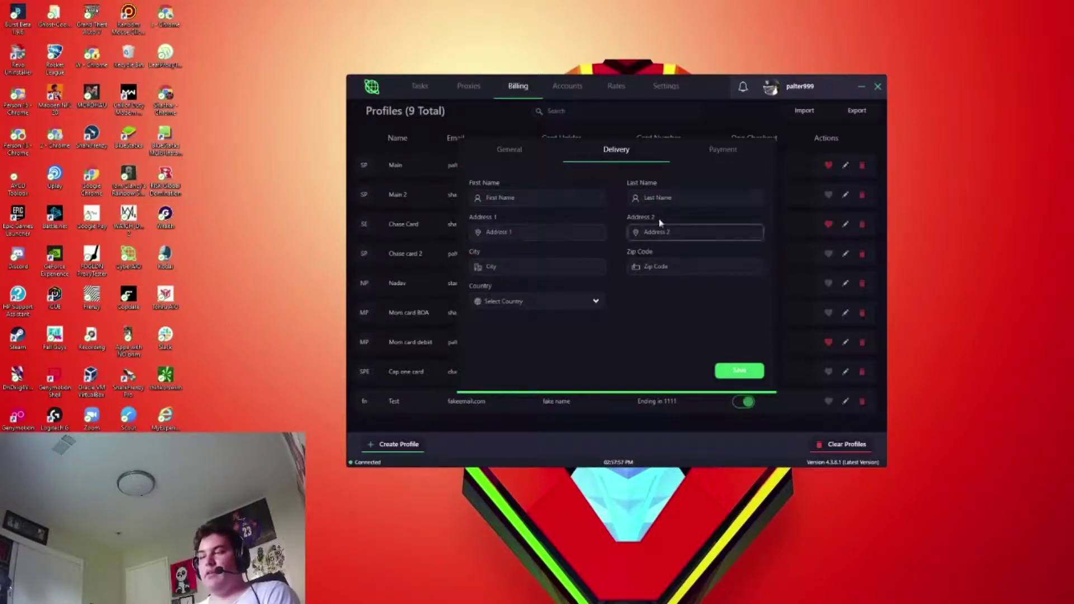
{"action": "left_click", "coordinate": [721, 150]}
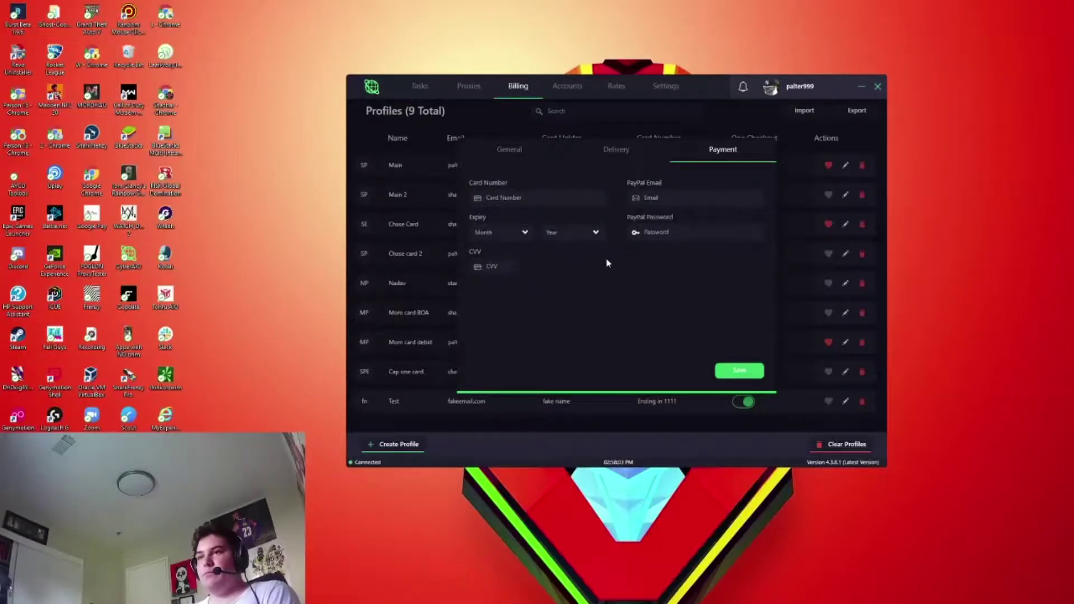
{"action": "left_click", "coordinate": [738, 372]}
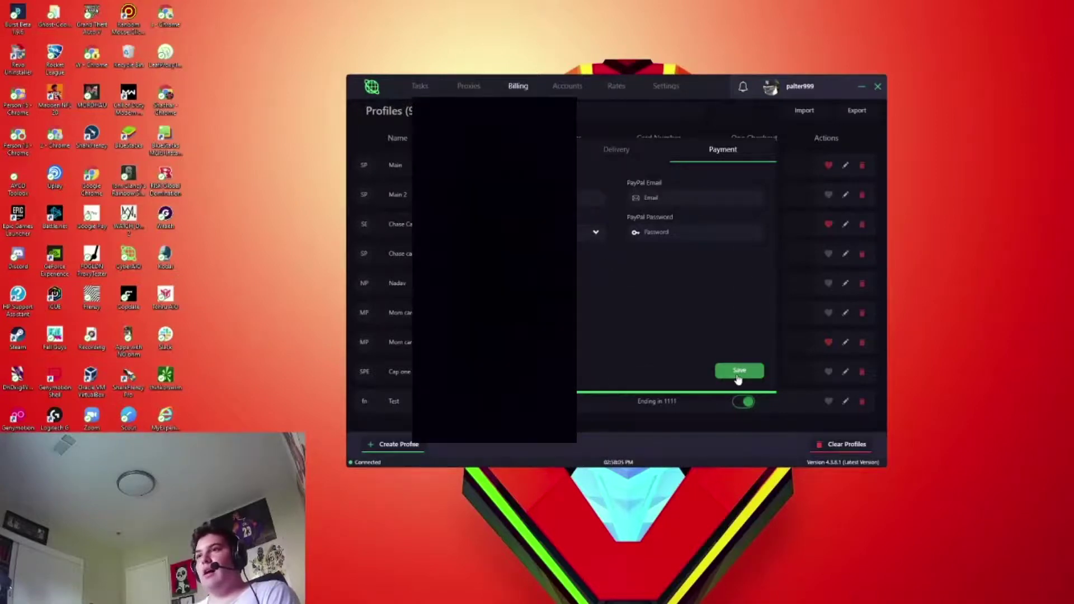
{"action": "left_click", "coordinate": [477, 90]}
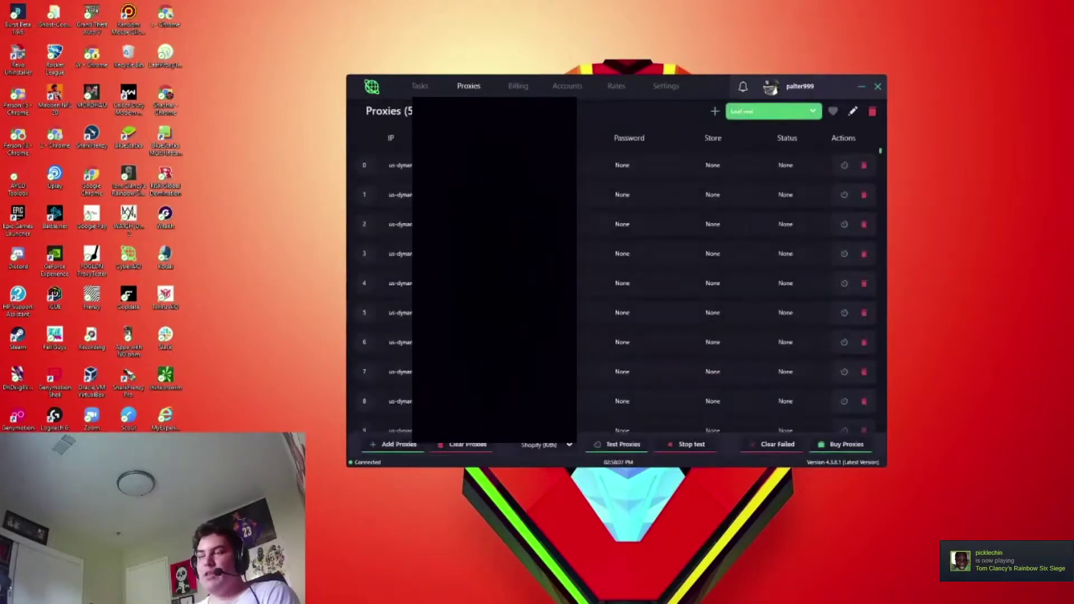
- Create a proxy list named 'Test' and add the localhost proxy to it
{"action": "left_click", "coordinate": [716, 112]}
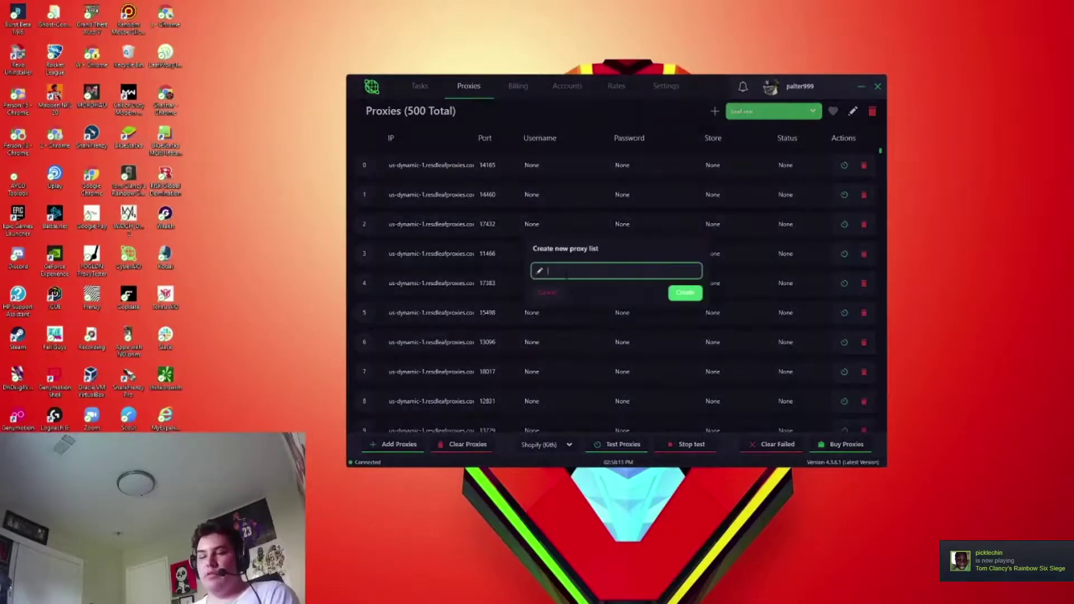
{"action": "type", "text": "Test"}
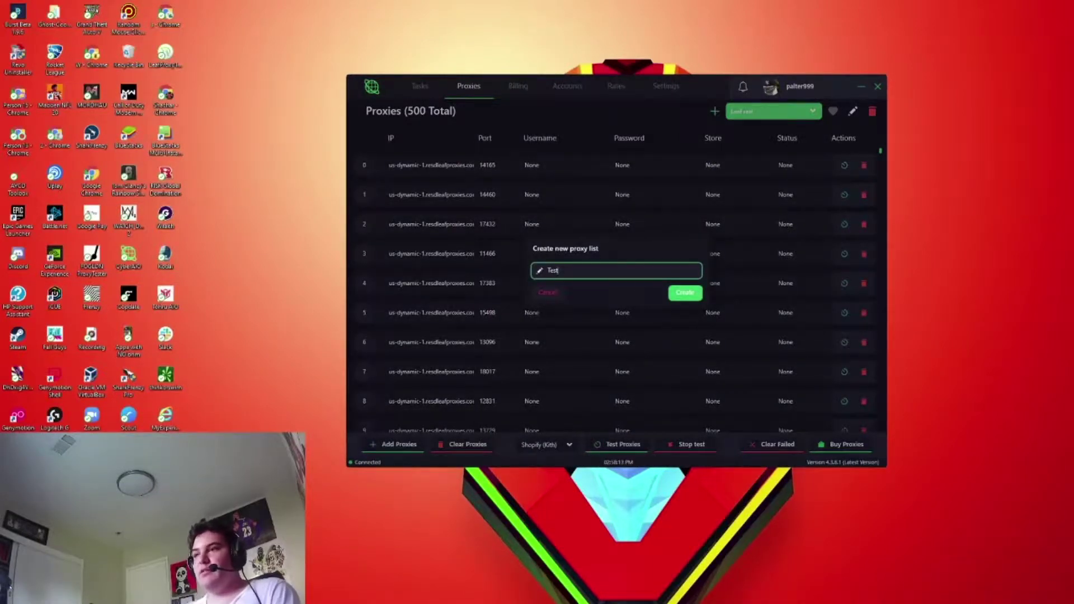
{"action": "left_click", "coordinate": [684, 294]}
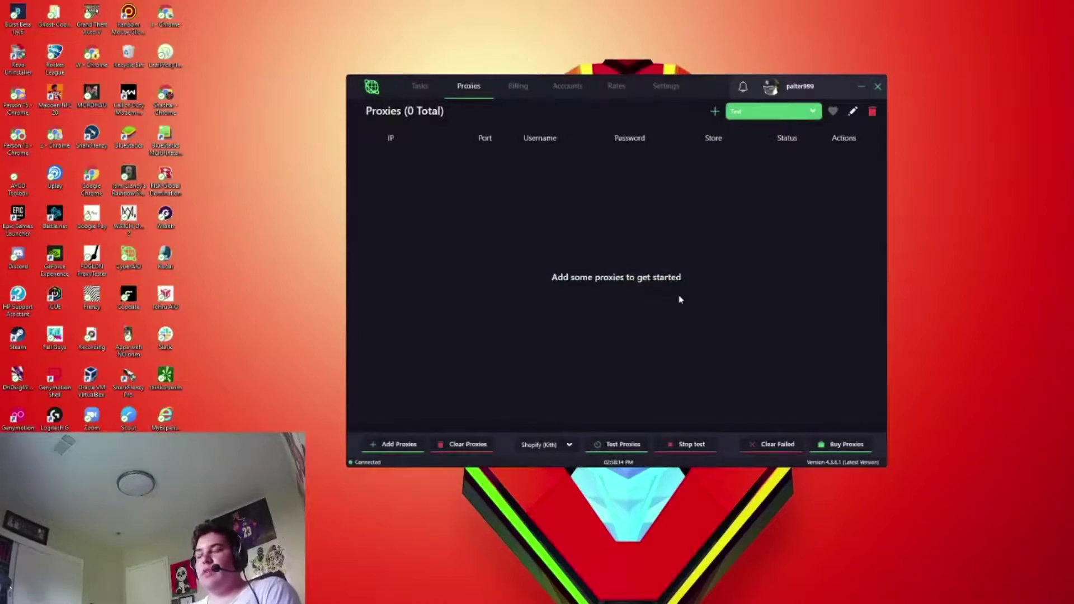
{"action": "left_click", "coordinate": [397, 445]}
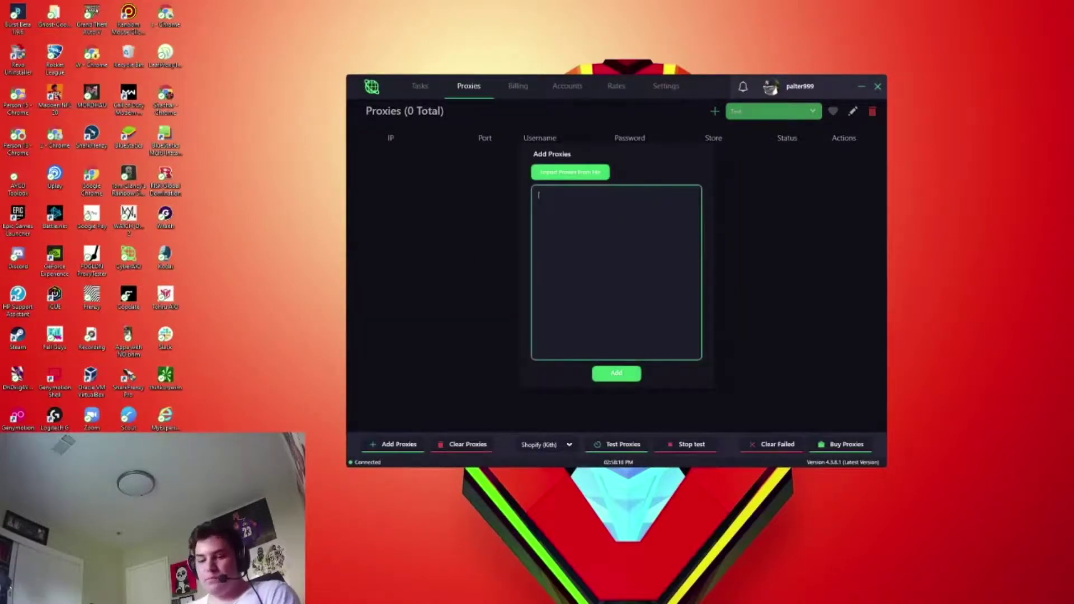
{"action": "left_click", "coordinate": [616, 373]}
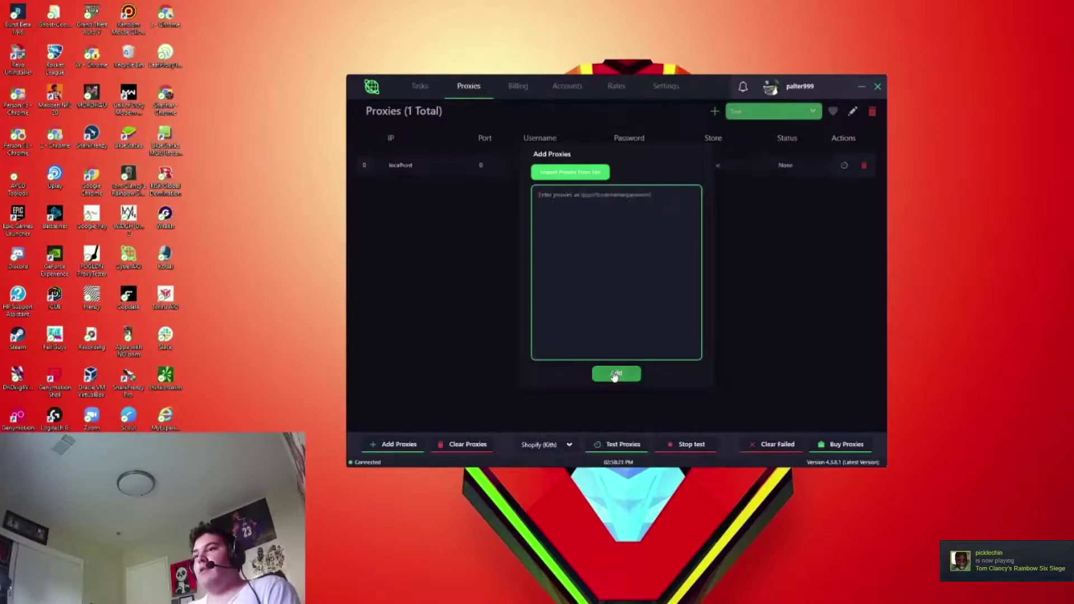
- Test the localhost proxy against Supreme, then delete it, leaving zero proxies
{"action": "left_click", "coordinate": [549, 445]}
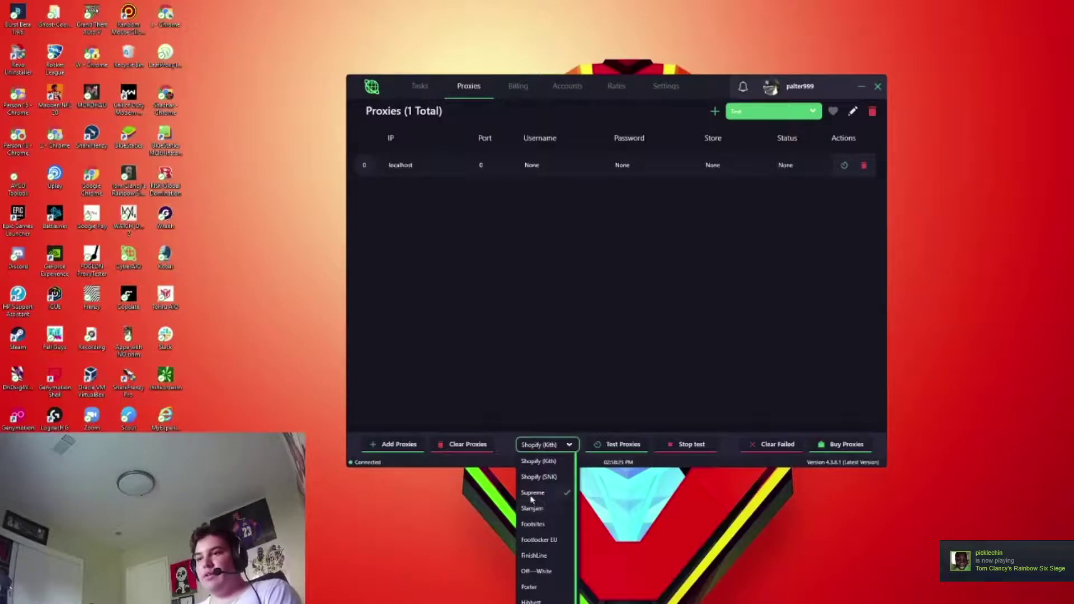
{"action": "left_click", "coordinate": [534, 493]}
{"action": "left_click", "coordinate": [614, 445]}
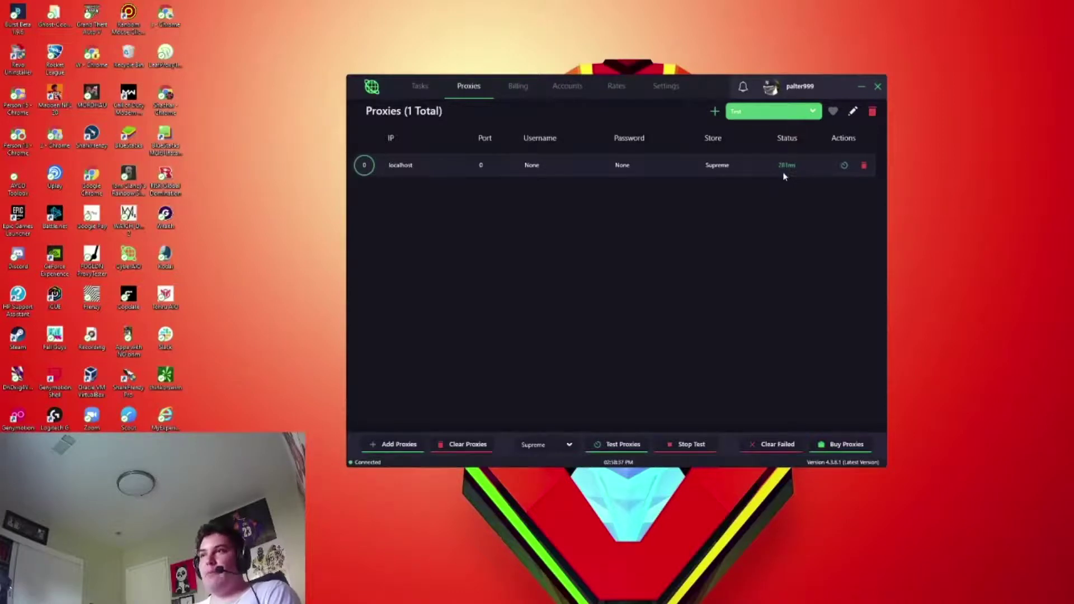
{"action": "left_click", "coordinate": [864, 166]}
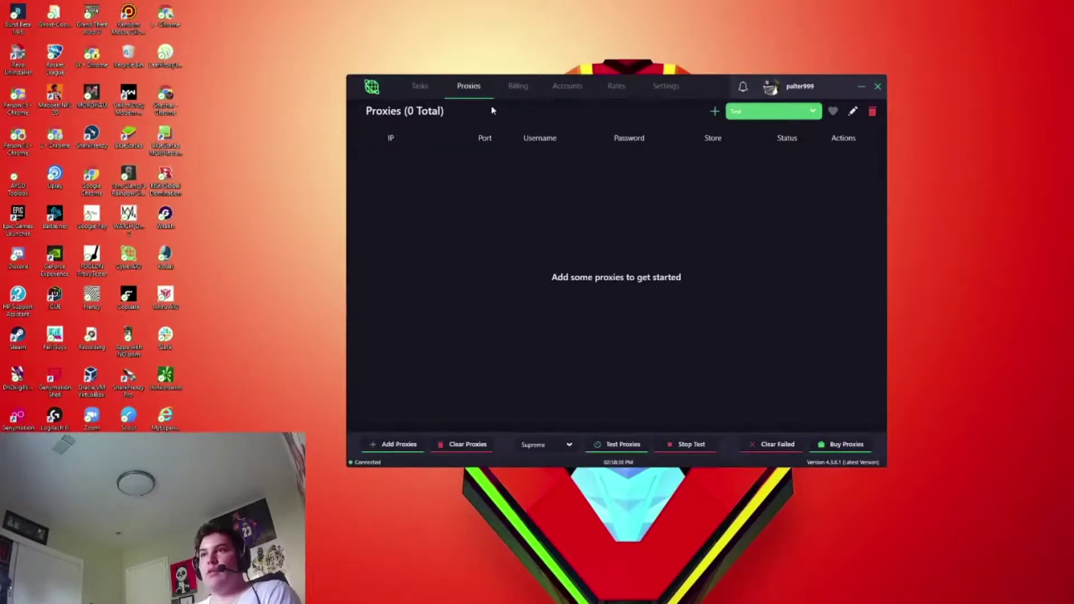
{"action": "left_click", "coordinate": [422, 94]}
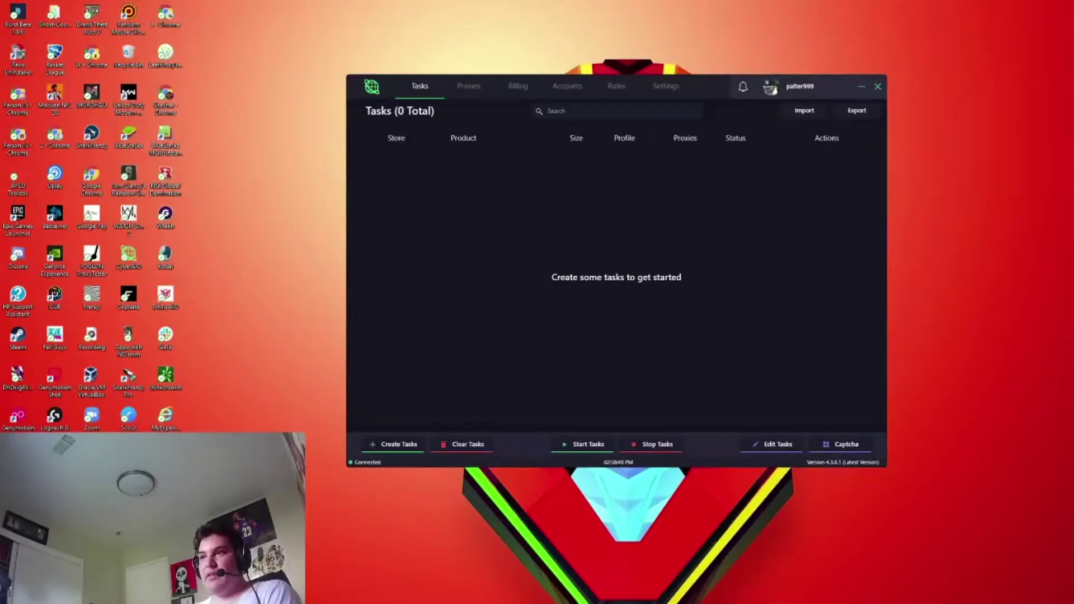
- Find Box Logo L/S Tee in the Discord #supreme guide and highlight its box,logo,tee keywords
{"action": "key", "text": "alt+Tab"}
{"action": "scroll", "coordinate": [395, 402], "scroll_direction": "down", "scroll_amount": 4}
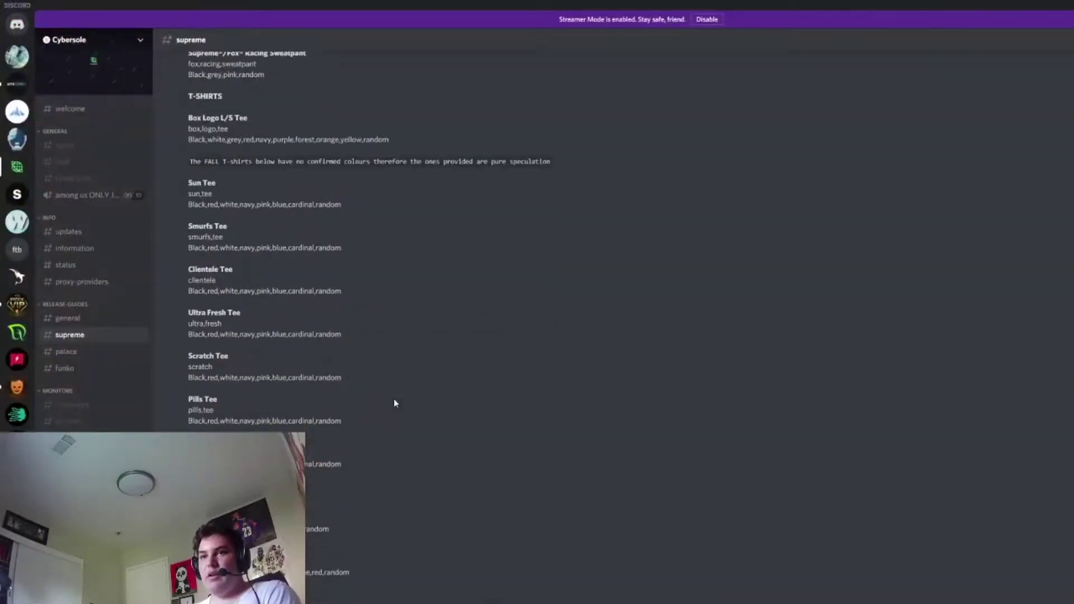
{"action": "scroll", "coordinate": [394, 400], "scroll_direction": "down", "scroll_amount": 3}
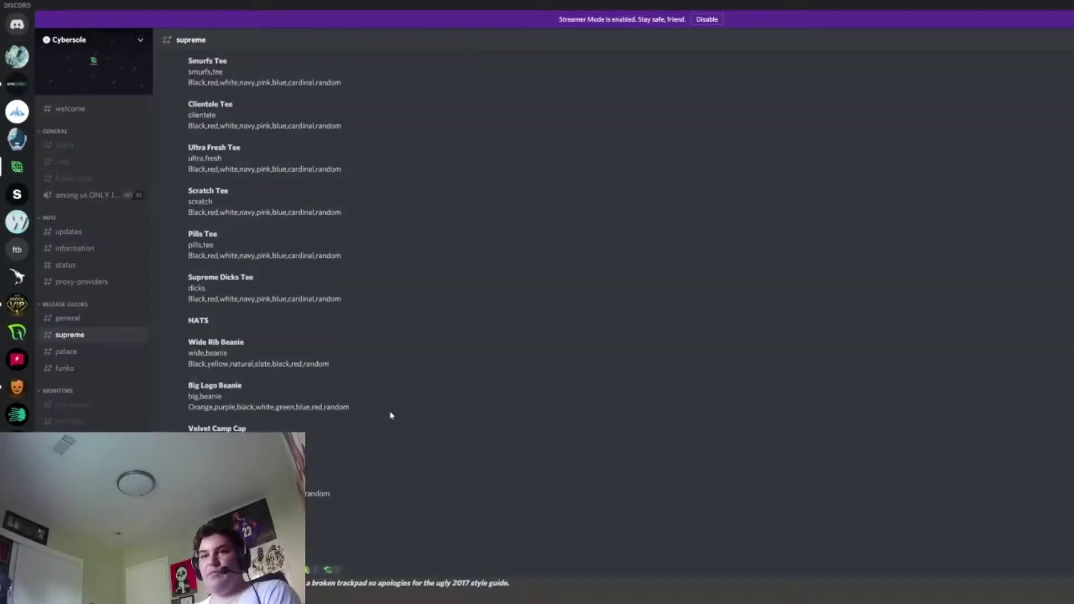
{"action": "scroll", "coordinate": [389, 425], "scroll_direction": "up", "scroll_amount": 10}
{"action": "scroll", "coordinate": [386, 420], "scroll_direction": "up", "scroll_amount": 7}
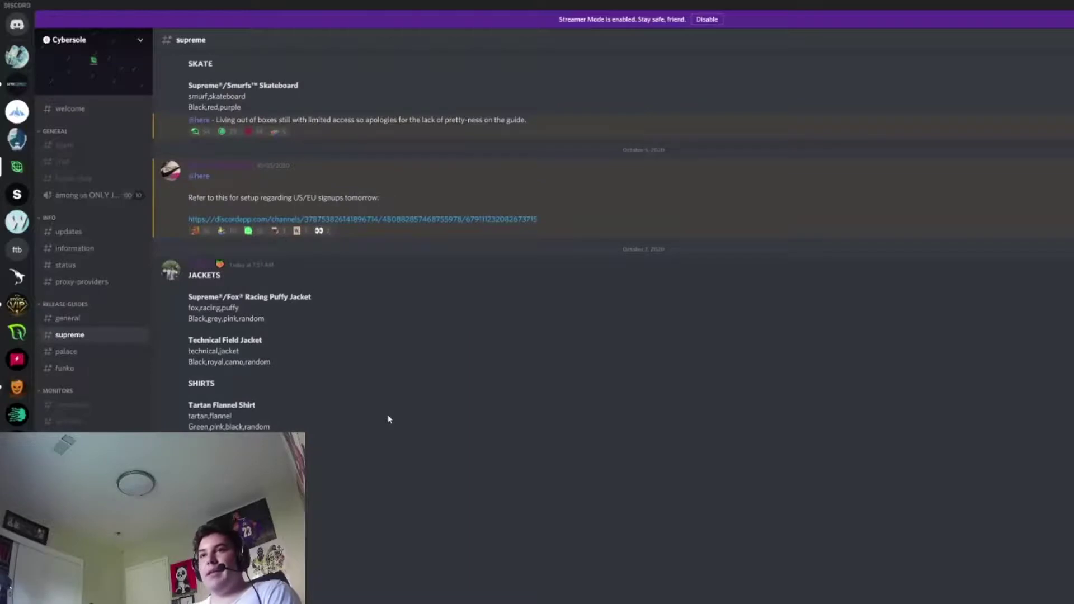
{"action": "scroll", "coordinate": [389, 420], "scroll_direction": "down", "scroll_amount": 9}
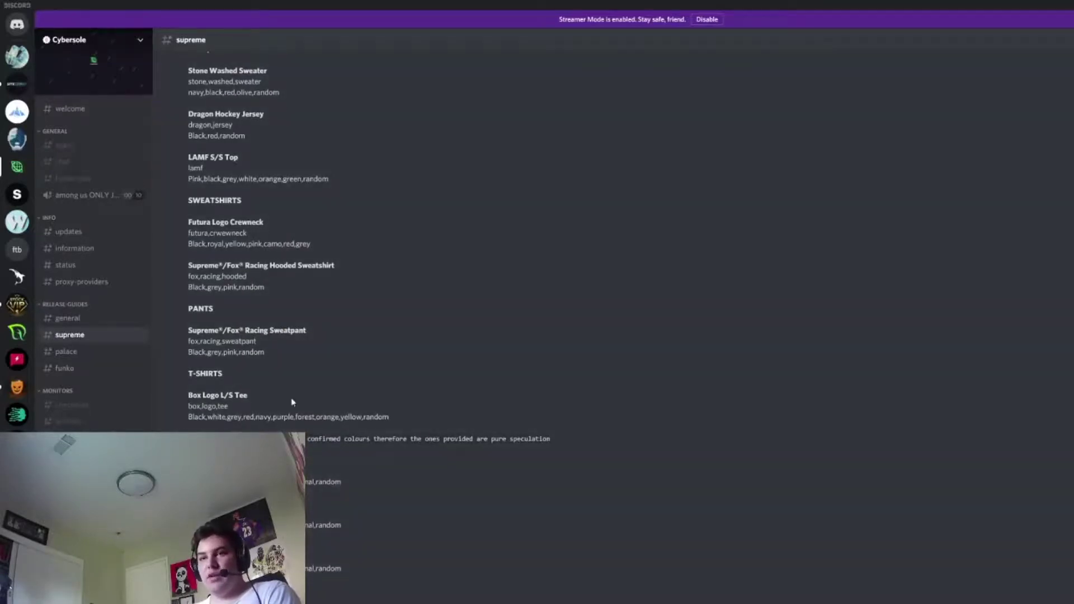
{"action": "scroll", "coordinate": [188, 409], "scroll_direction": "down", "scroll_amount": 2}
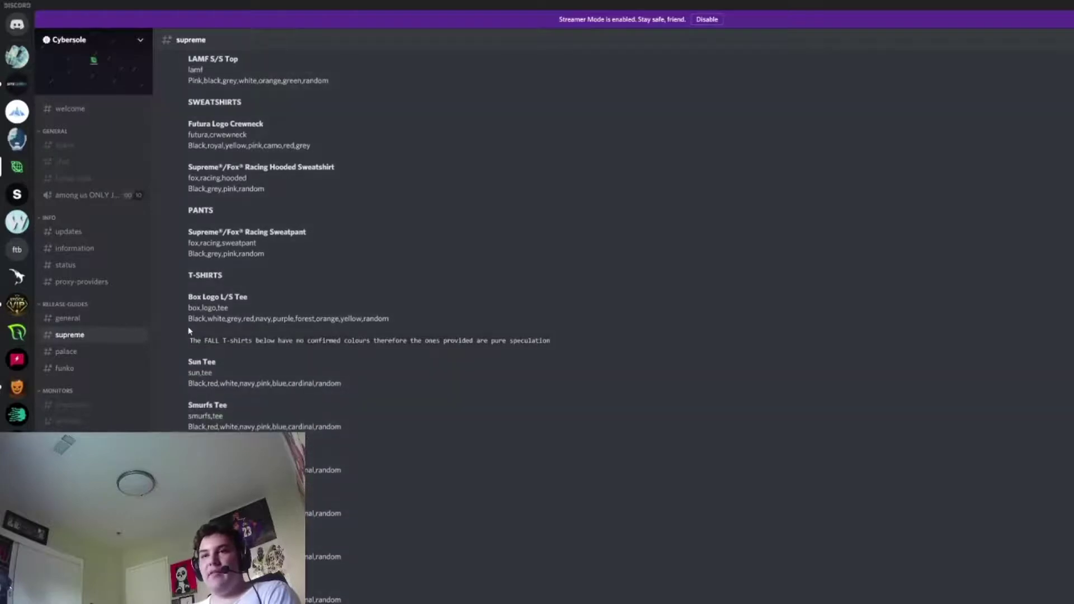
{"action": "left_click_drag", "start_coordinate": [188, 319], "coordinate": [336, 330]}
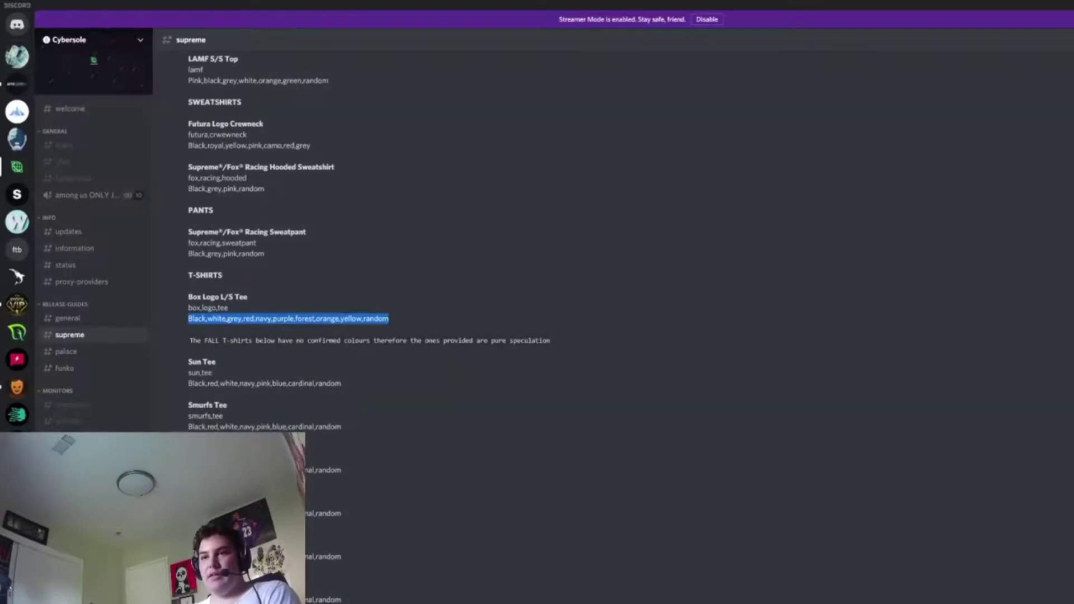
{"action": "left_click", "coordinate": [393, 324]}
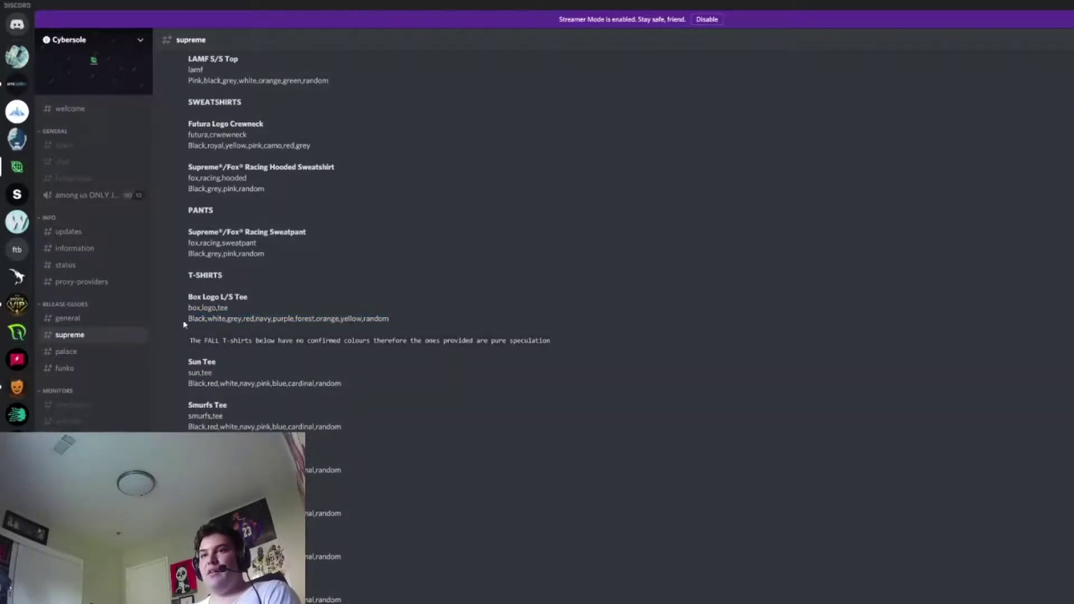
{"action": "left_click_drag", "start_coordinate": [228, 307], "coordinate": [181, 311]}
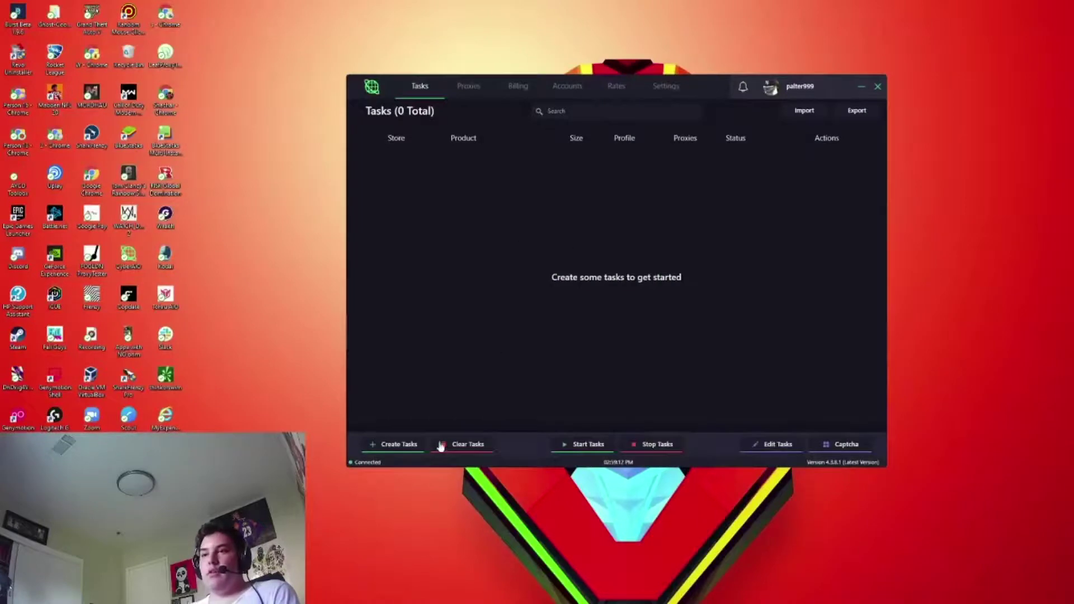
{"action": "left_click", "coordinate": [399, 444]}
- Set the new task to Supreme US with keywords box,logo,tee and size Random
{"action": "left_click", "coordinate": [540, 227]}
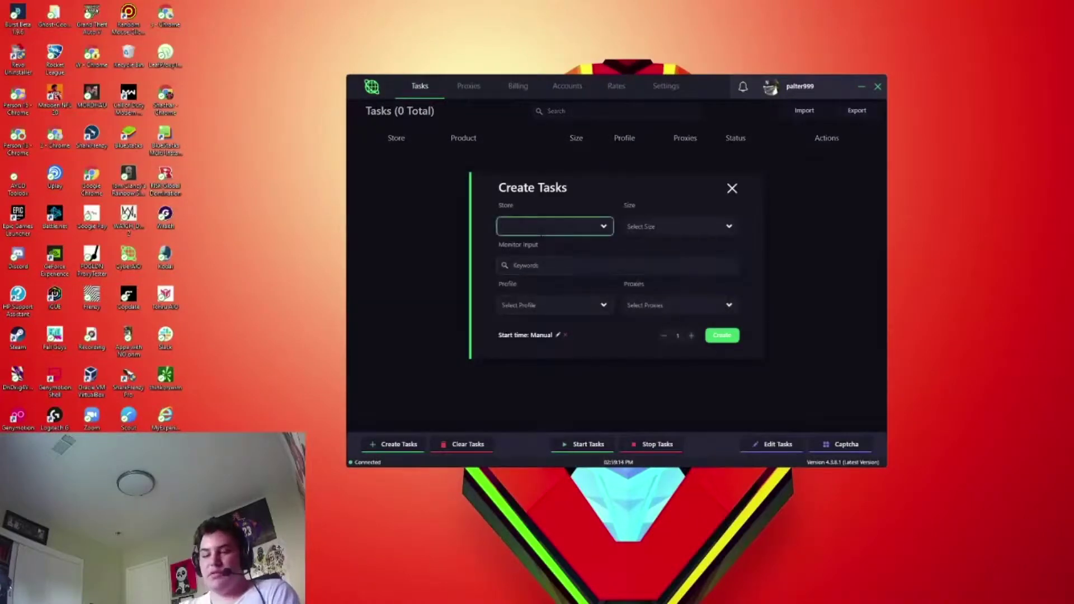
{"action": "left_click", "coordinate": [541, 233]}
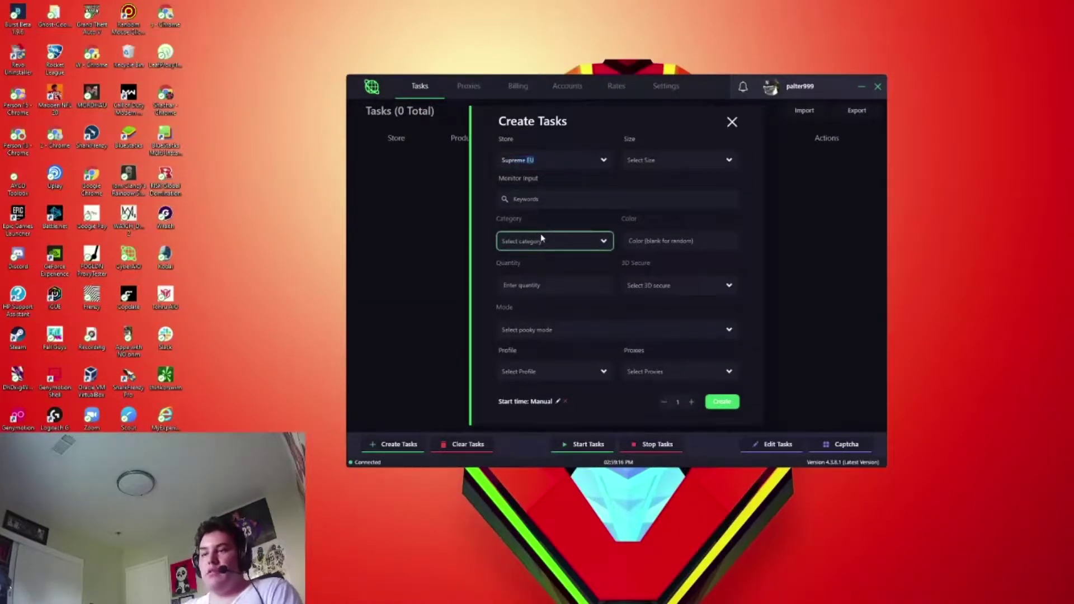
{"action": "left_click", "coordinate": [560, 199]}
{"action": "type", "text": "box,logo,tee"}
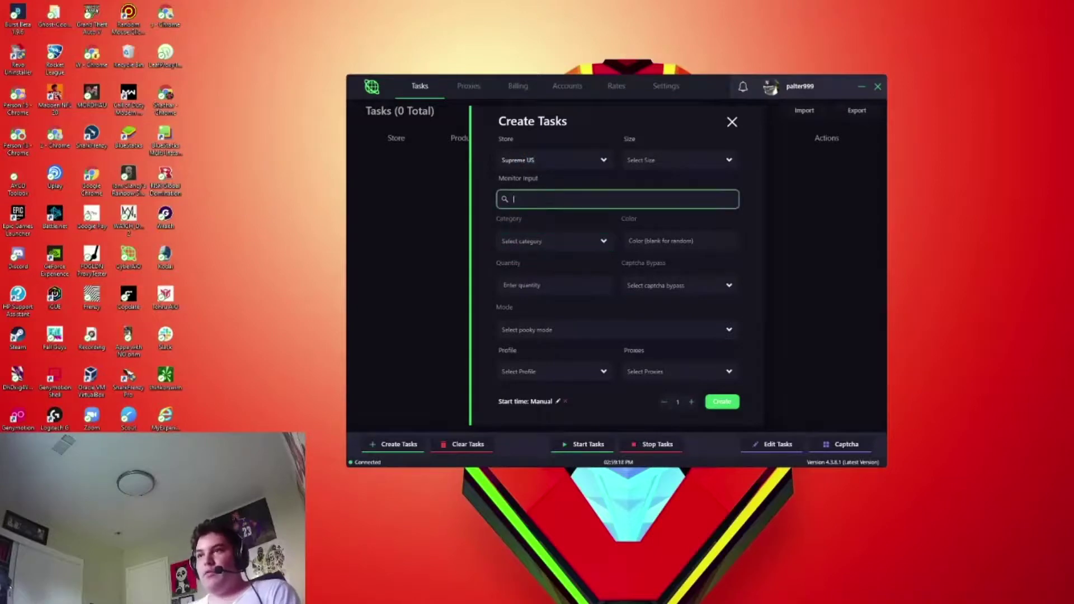
{"action": "left_click", "coordinate": [648, 160]}
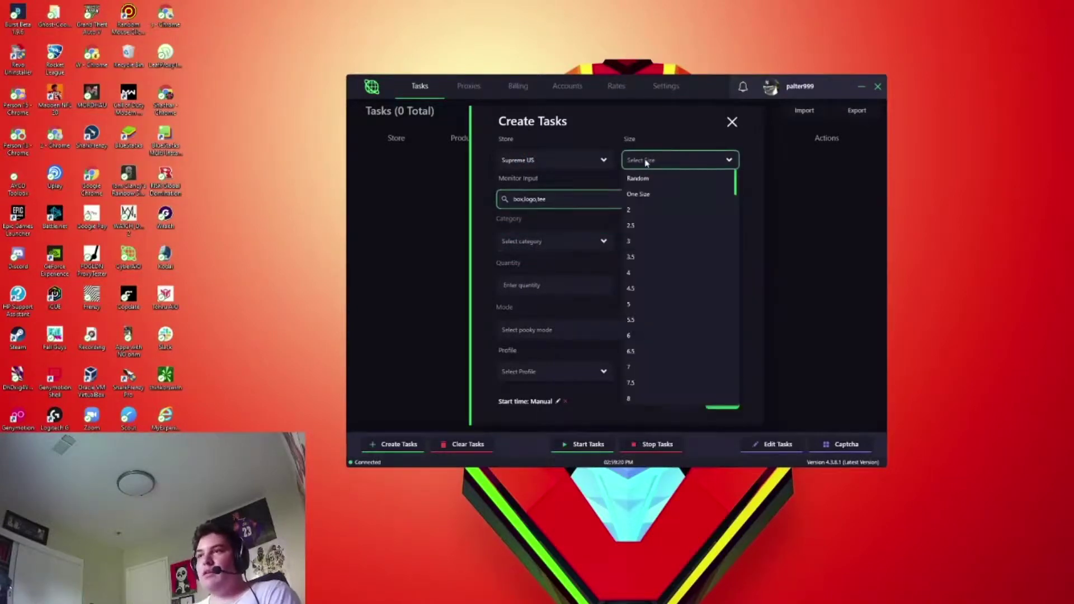
{"action": "left_click", "coordinate": [638, 178]}
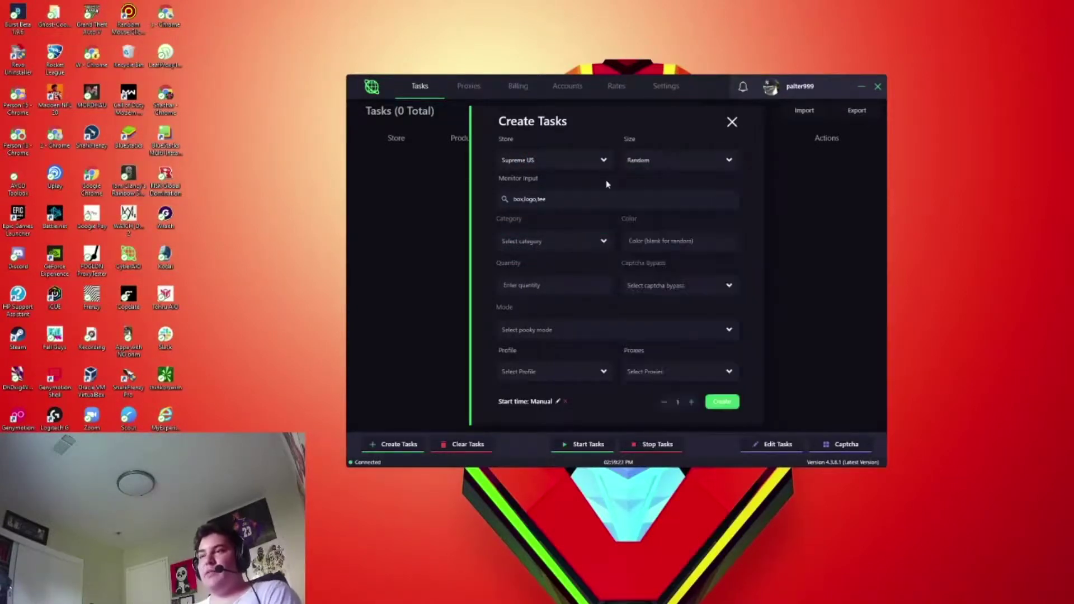
{"action": "left_click", "coordinate": [668, 164]}
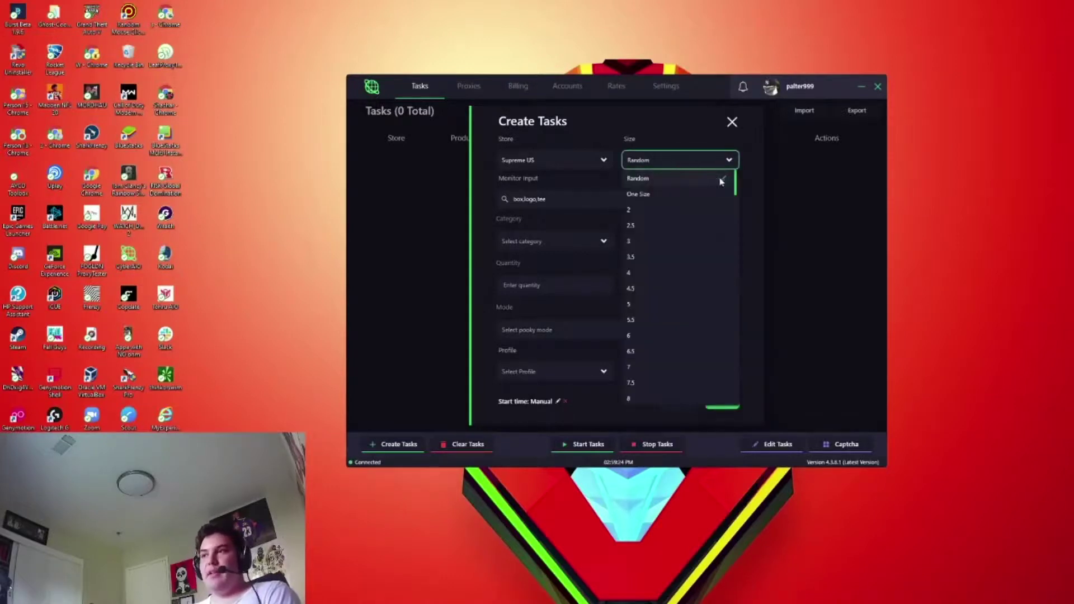
{"action": "left_click_drag", "start_coordinate": [736, 185], "coordinate": [737, 358]}
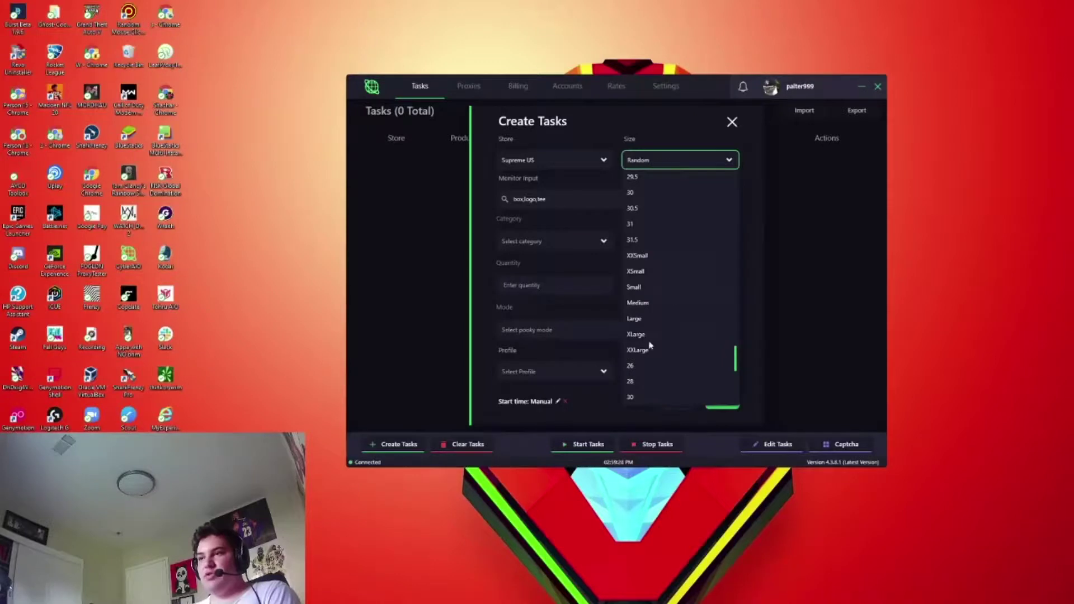
{"action": "left_click", "coordinate": [610, 291]}
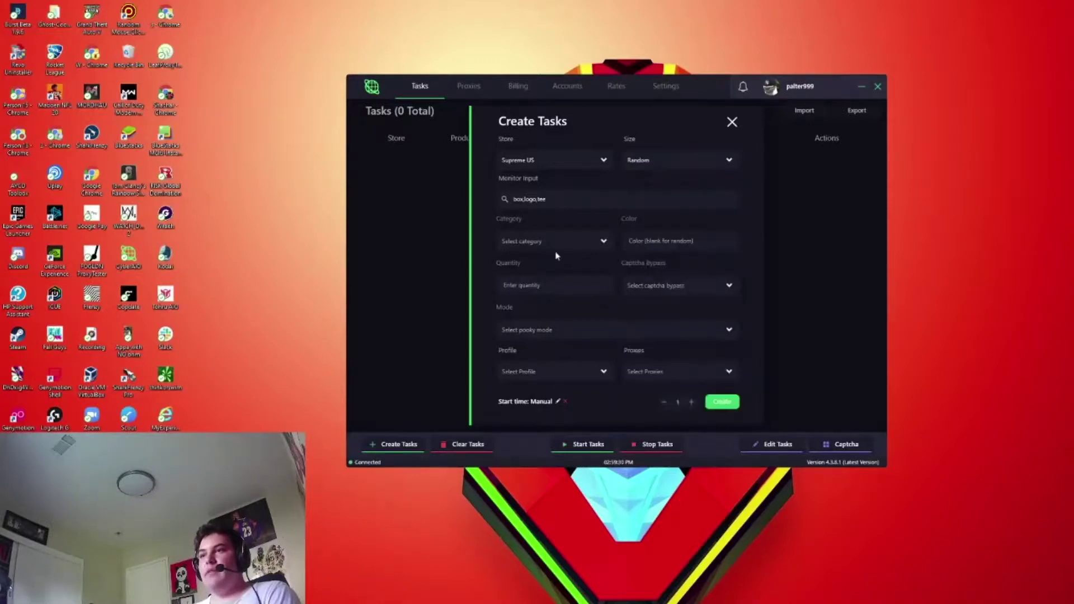
- Set category to T-Shirts, turn captcha bypass off, and choose Safe task mode
{"action": "left_click", "coordinate": [543, 244]}
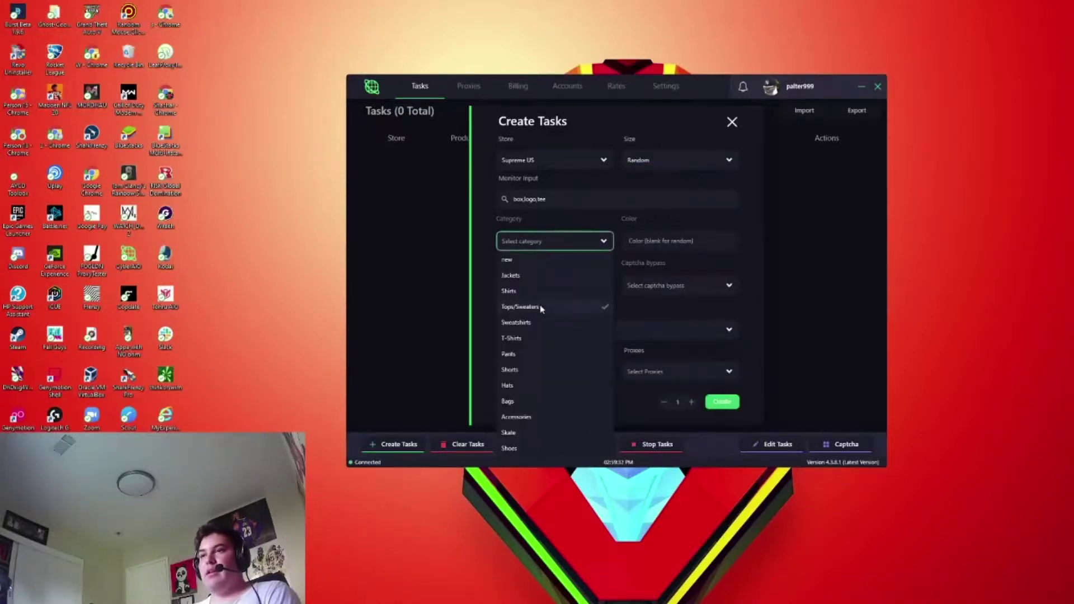
{"action": "left_click", "coordinate": [529, 342]}
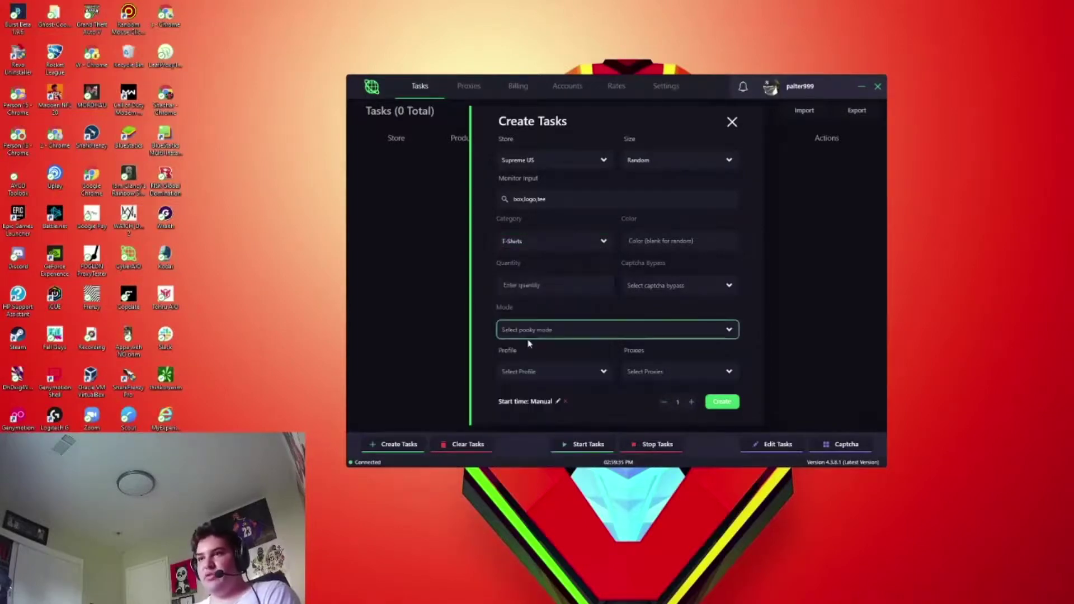
{"action": "left_click", "coordinate": [648, 287]}
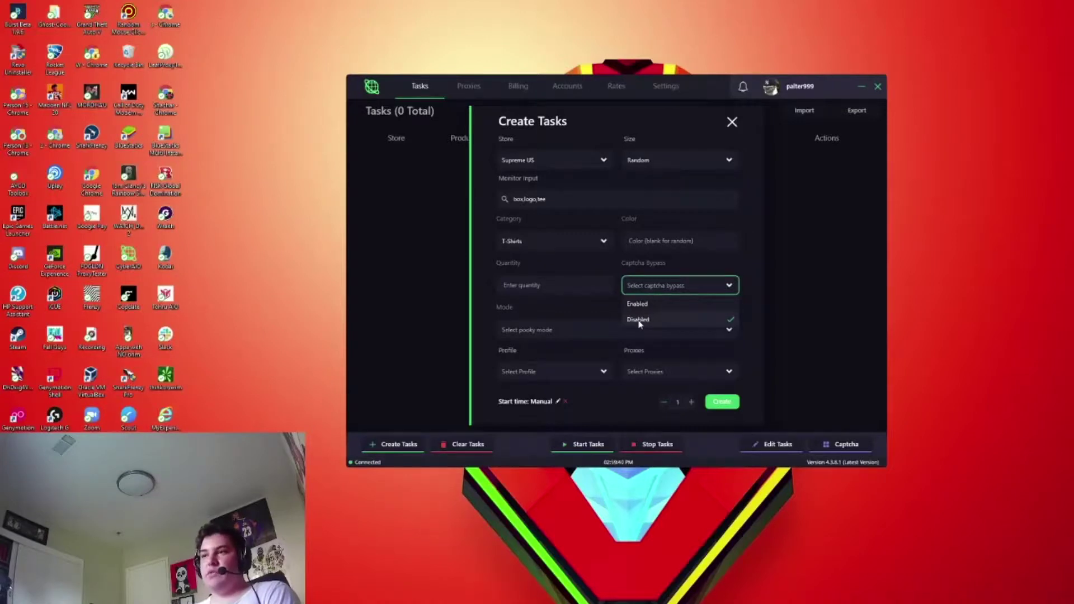
{"action": "left_click", "coordinate": [639, 320]}
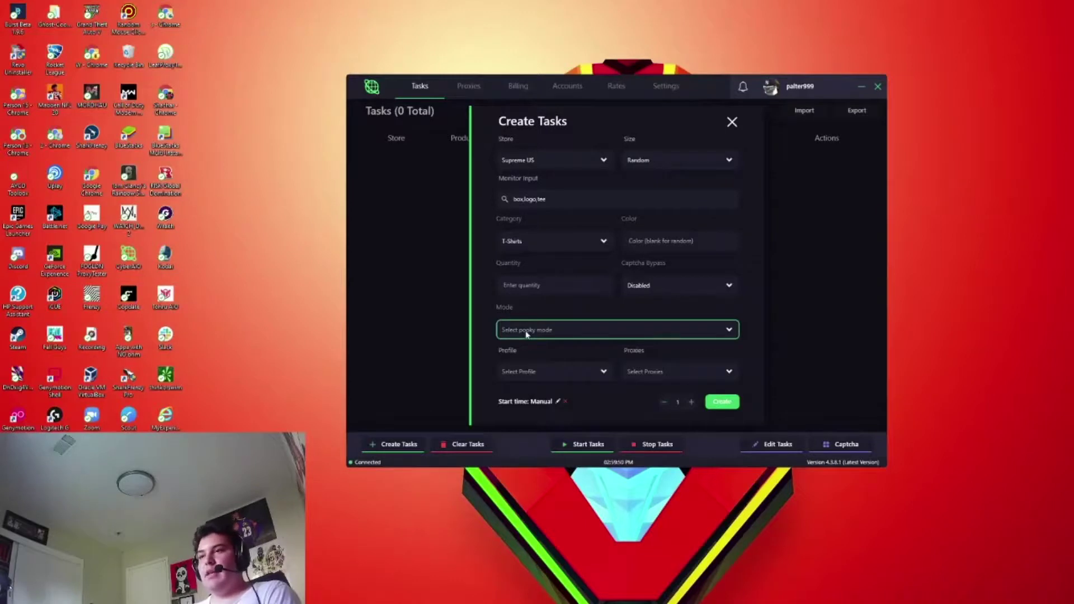
{"action": "left_click", "coordinate": [526, 334]}
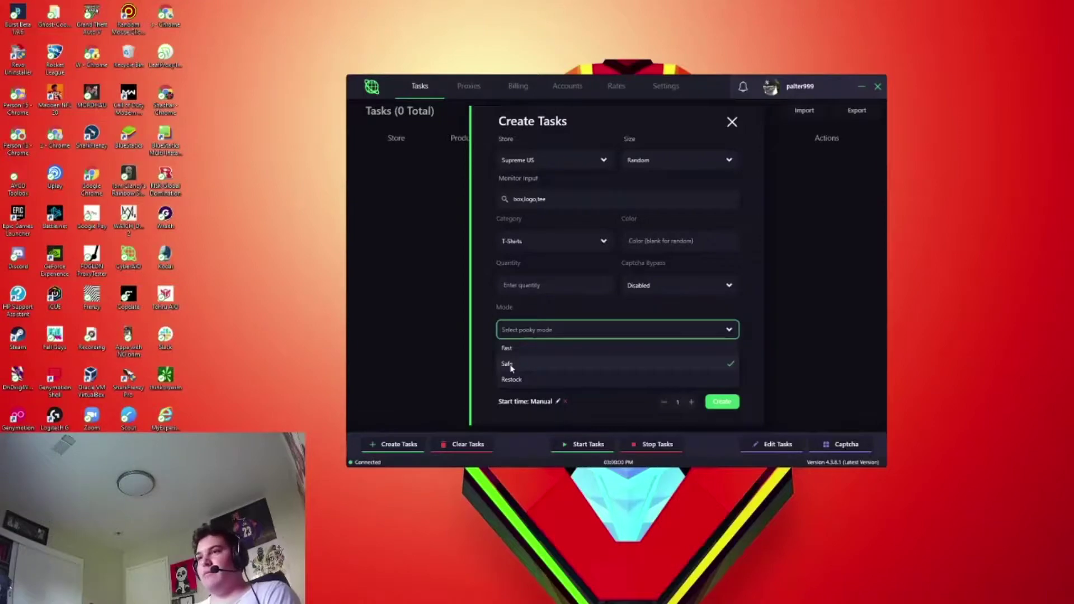
{"action": "left_click", "coordinate": [511, 365]}
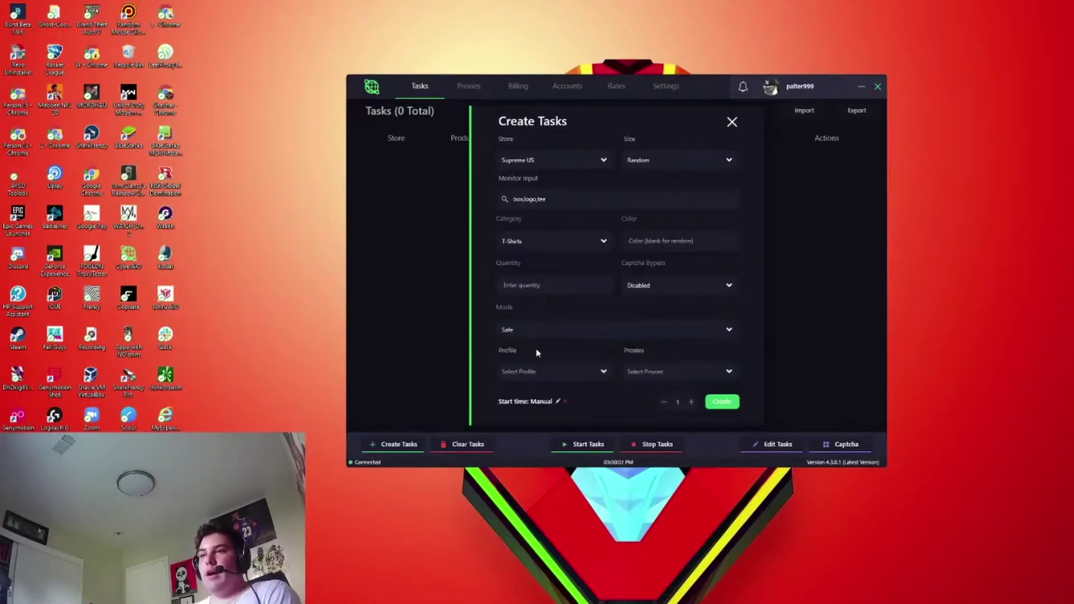
- Assign the Test profile and Cookie isp proxies, then create the task
{"action": "left_click", "coordinate": [562, 376]}
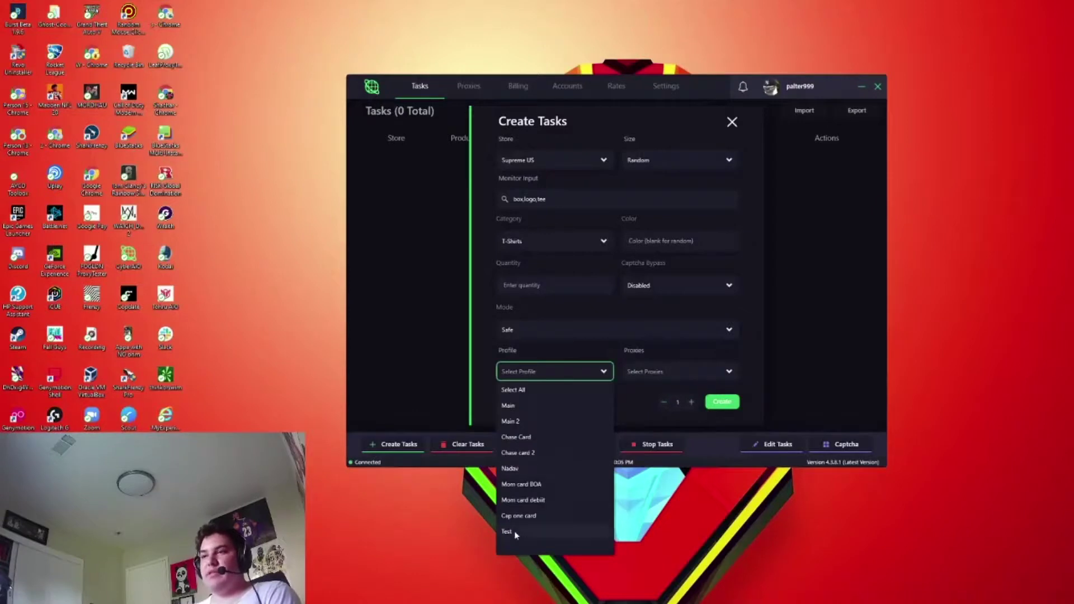
{"action": "left_click", "coordinate": [660, 417]}
{"action": "left_click", "coordinate": [647, 373]}
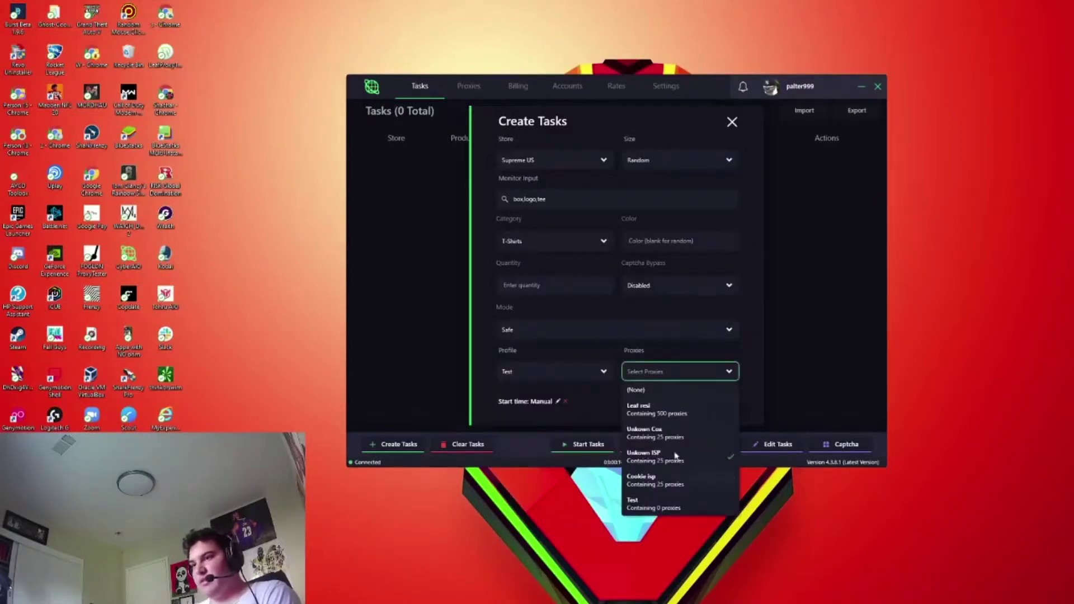
{"action": "left_click", "coordinate": [647, 484]}
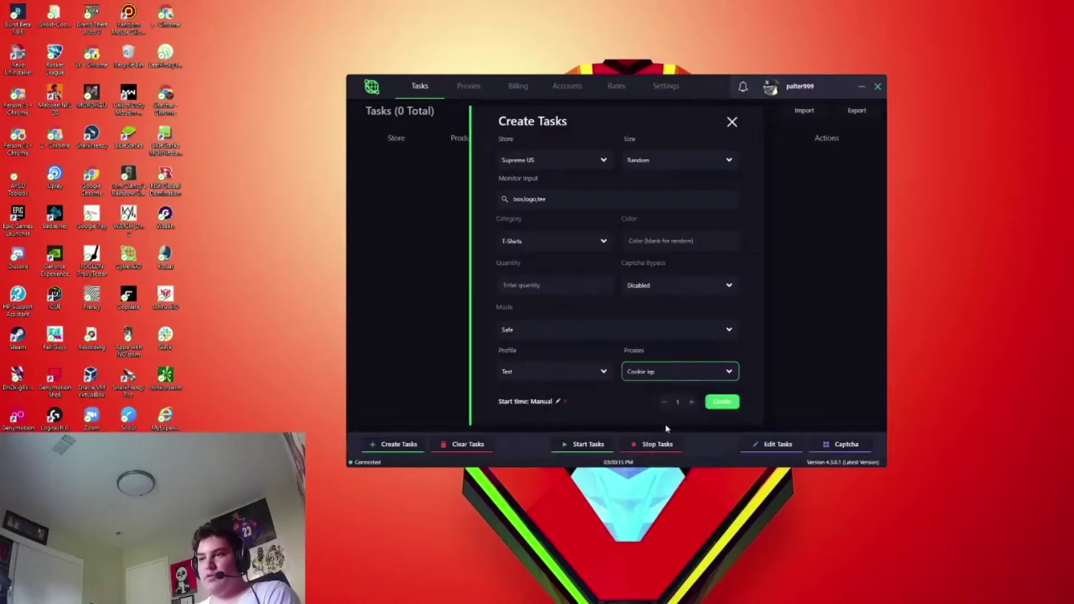
{"action": "left_click", "coordinate": [721, 403]}
{"action": "left_click", "coordinate": [732, 122]}
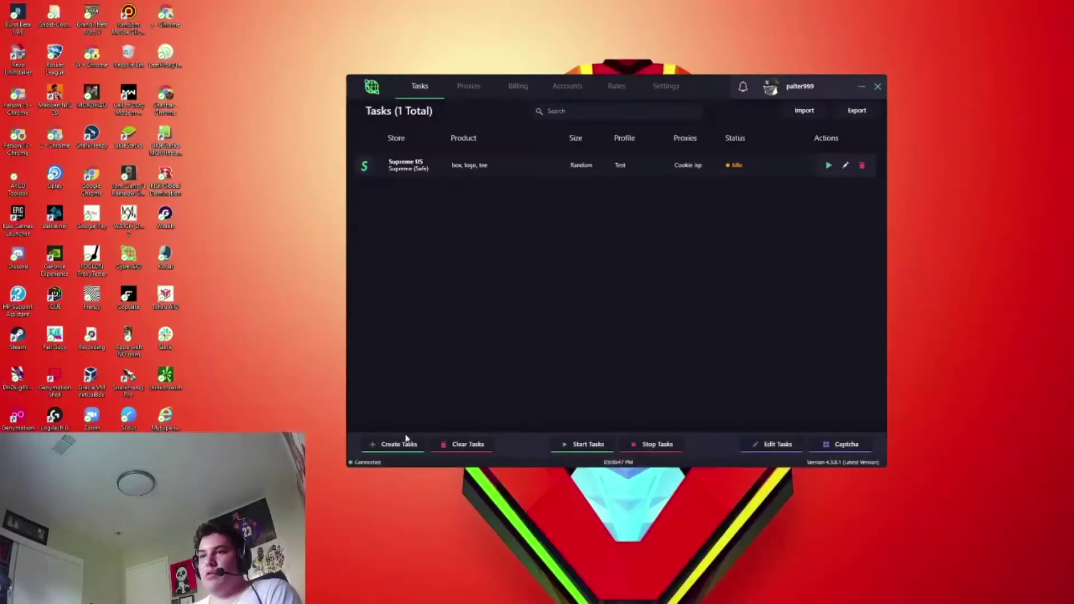
- Open Kodai AIO's Create Tasks form for a new socks task
{"action": "left_click", "coordinate": [409, 443]}
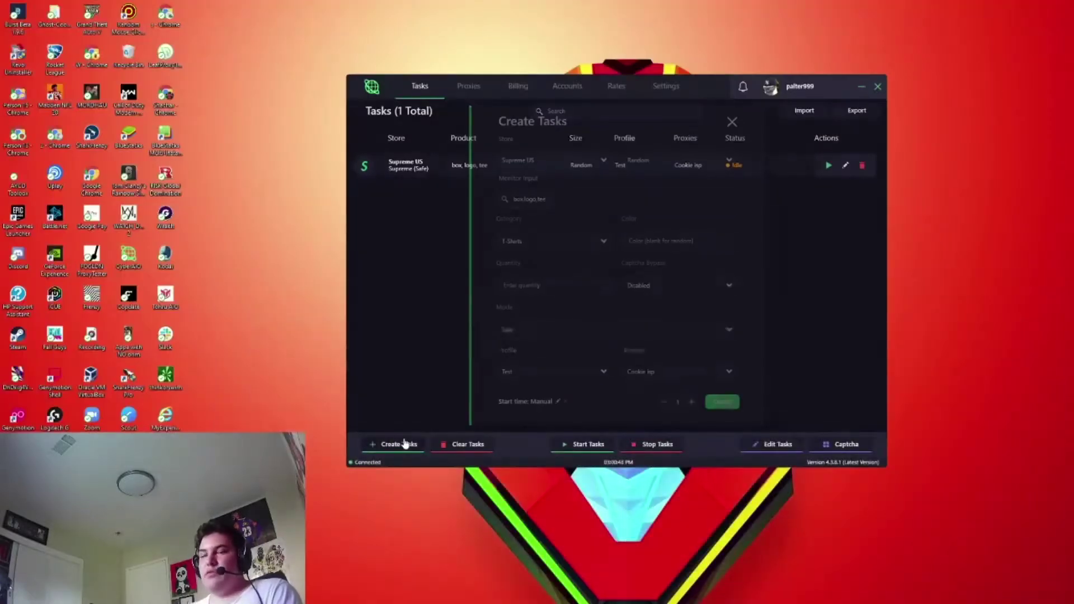
- Create an Accessories task for supreme,socks,hanes and delete the old box logo tee task
{"action": "key", "text": "ctrl+a"}
{"action": "key", "text": "BackSpace"}
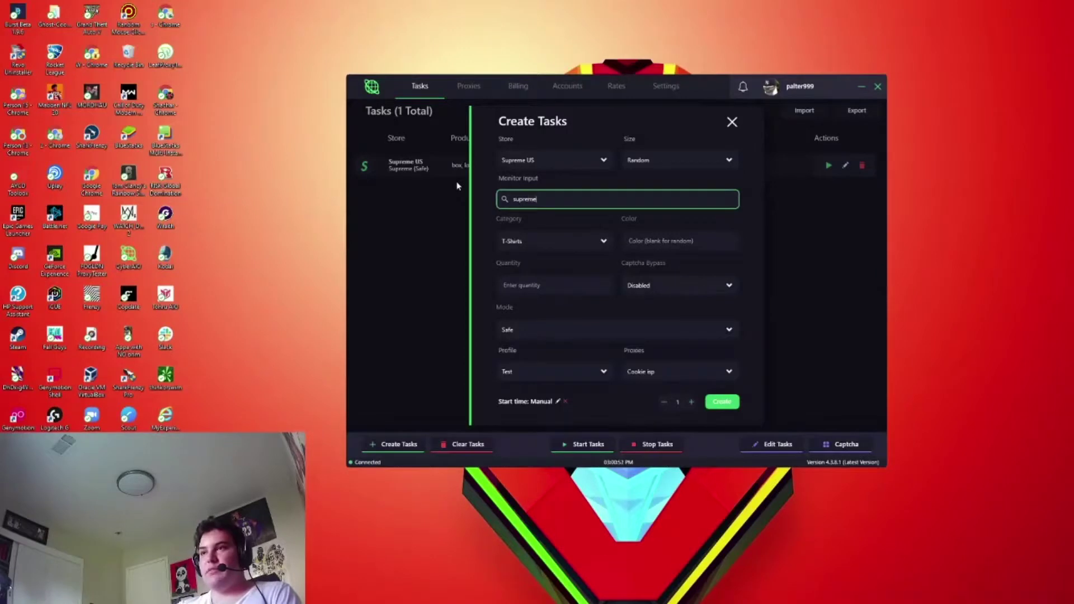
{"action": "type", "text": "supreme,socks"}
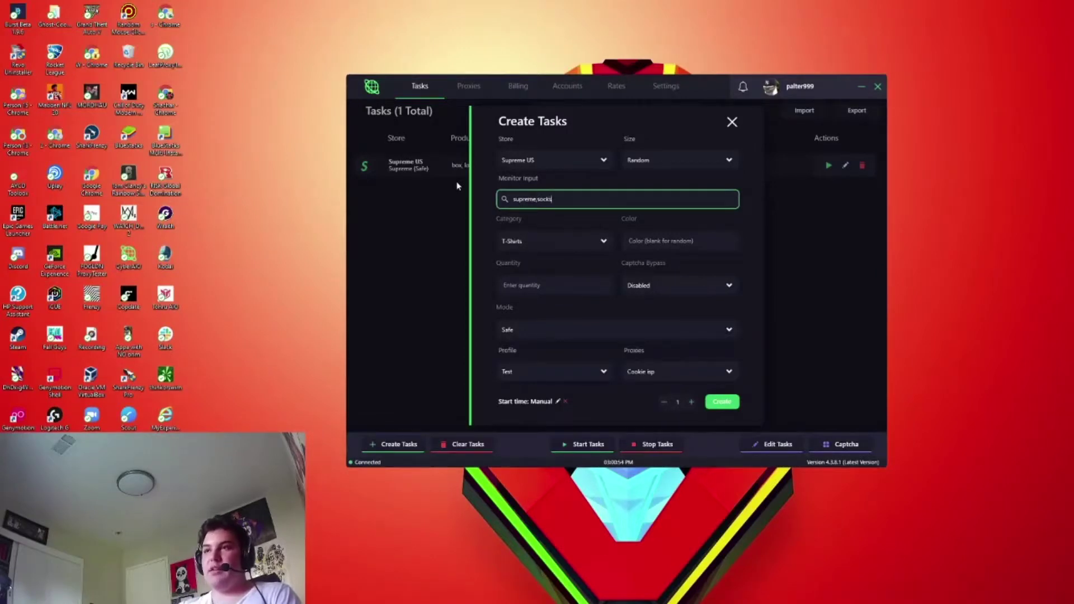
{"action": "type", "text": ",hanes"}
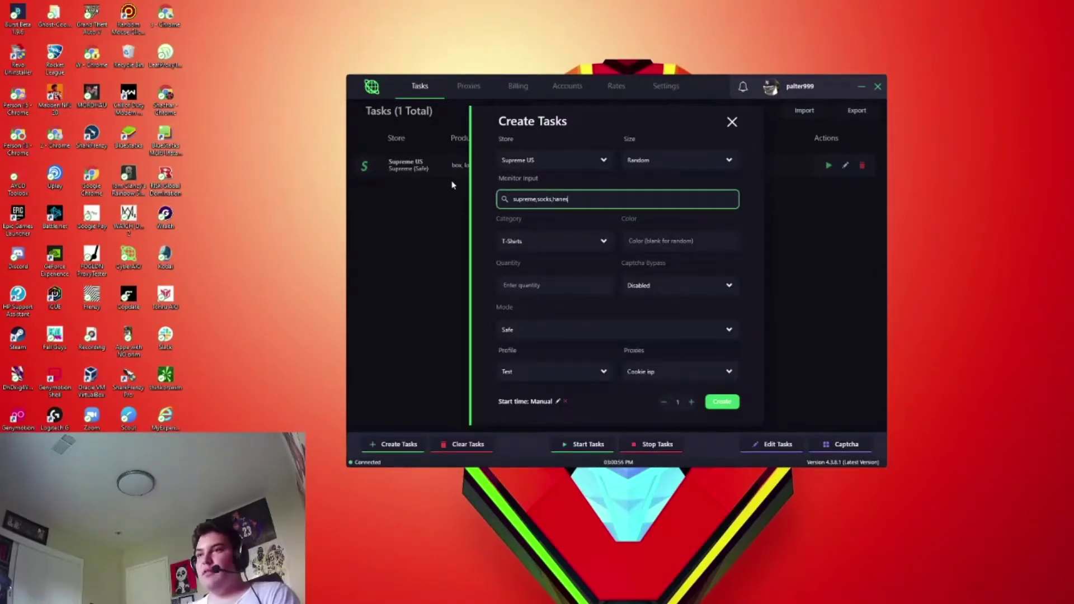
{"action": "left_click", "coordinate": [558, 242]}
{"action": "left_click", "coordinate": [516, 421]}
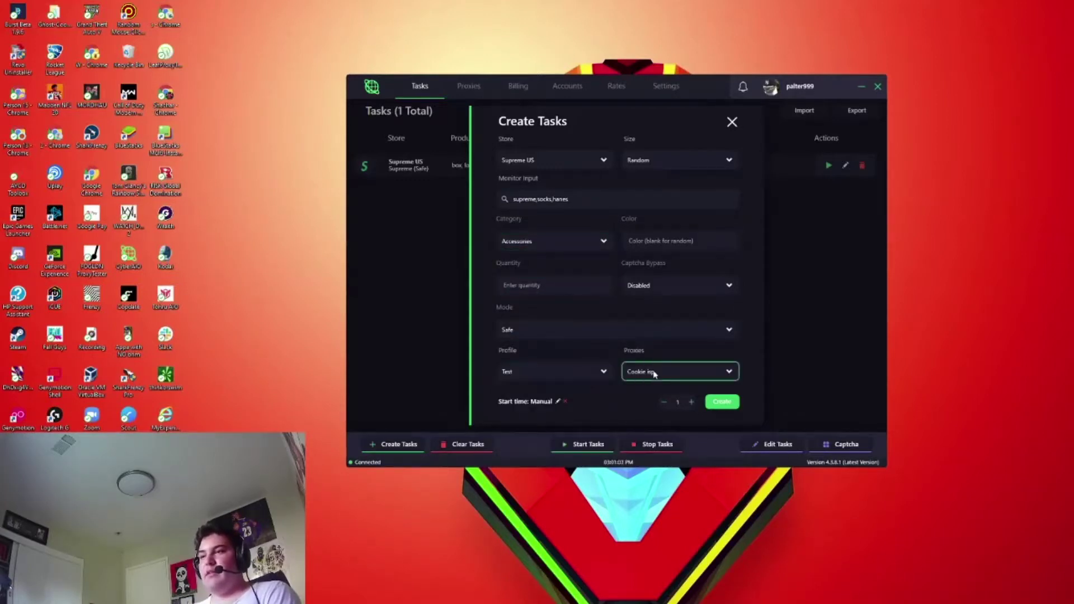
{"action": "left_click", "coordinate": [713, 398]}
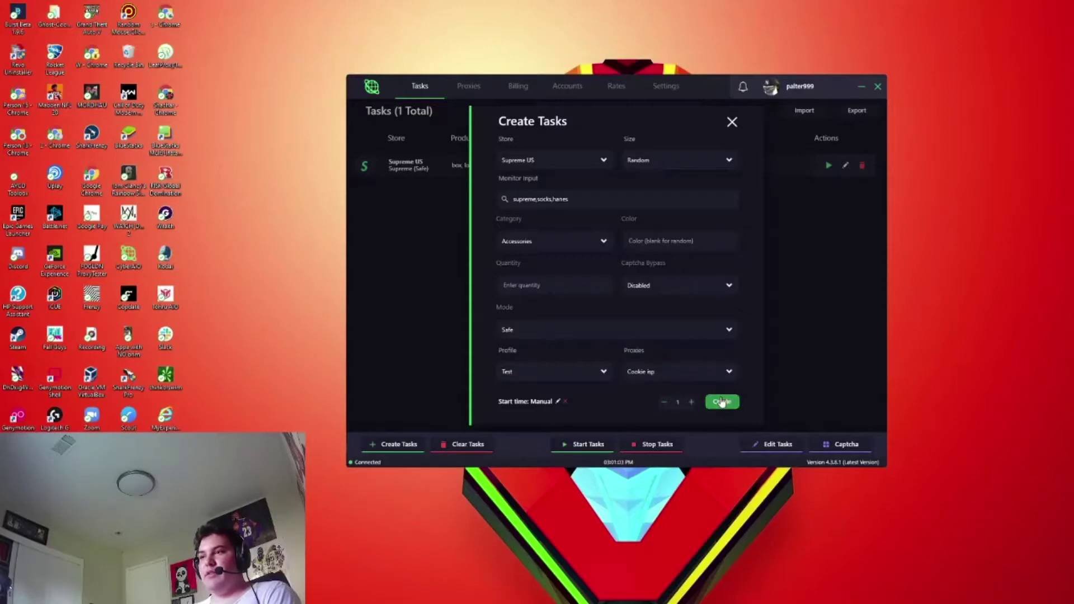
{"action": "left_click", "coordinate": [731, 122]}
{"action": "left_click", "coordinate": [863, 166]}
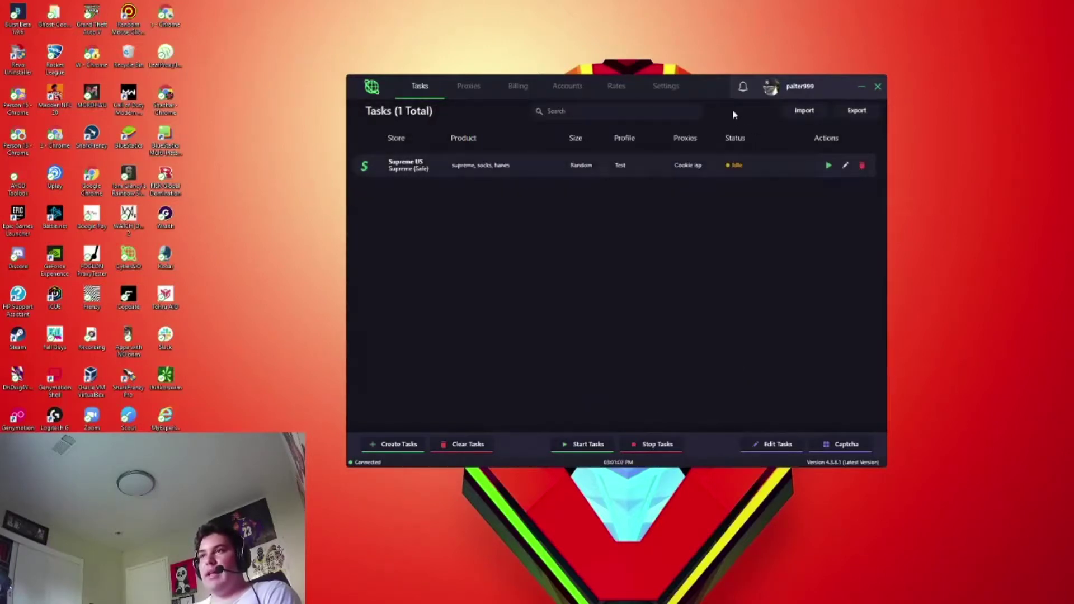
- Open both captcha solvers, arrange them beside the task list, and begin adding a Google account
{"action": "left_click_drag", "start_coordinate": [708, 93], "coordinate": [516, 67]}
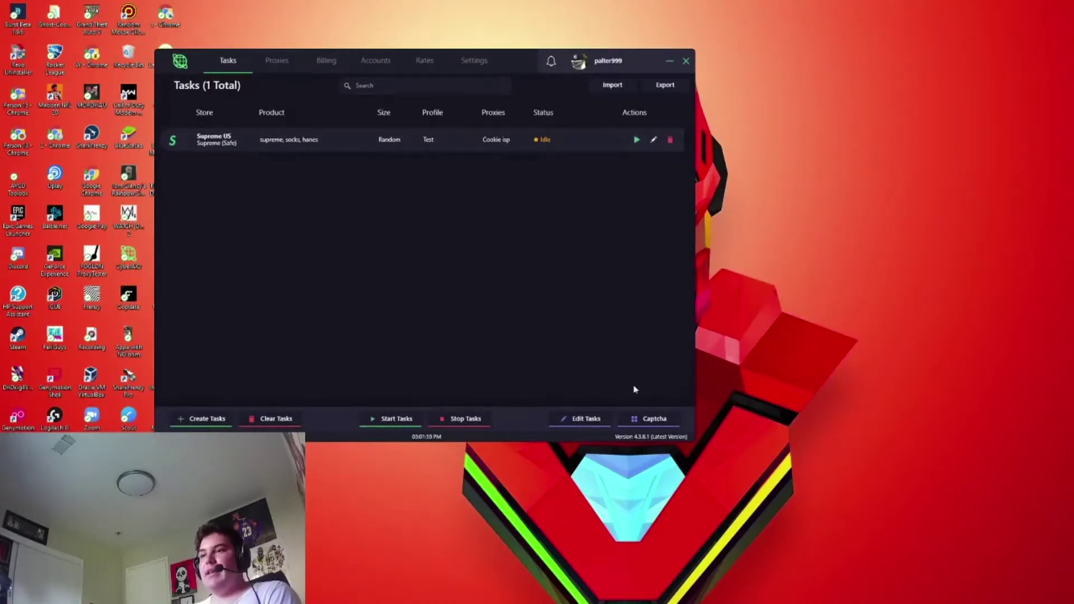
{"action": "left_click", "coordinate": [666, 419]}
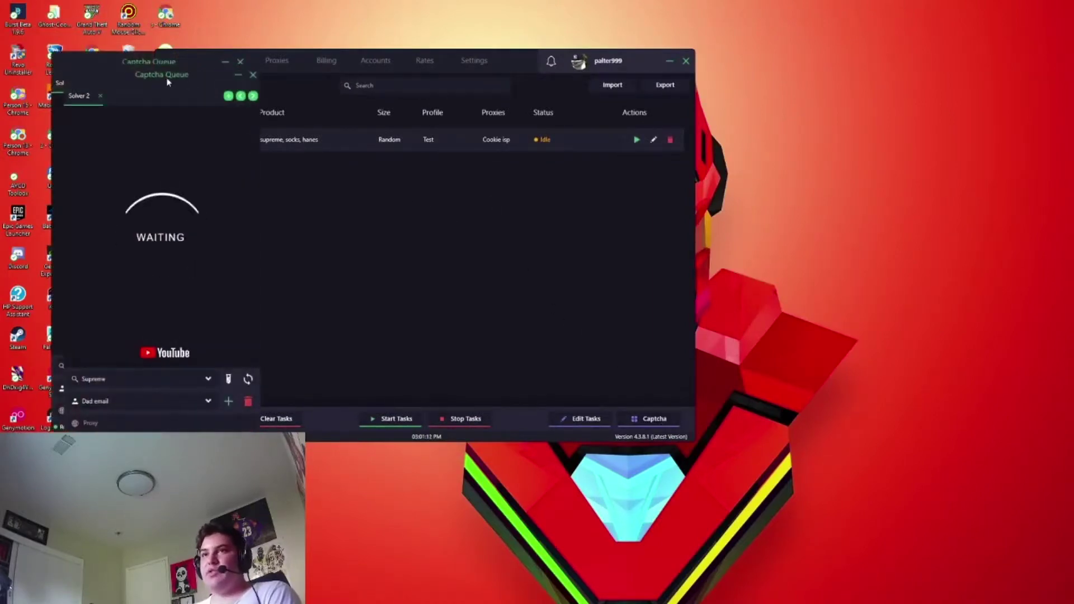
{"action": "left_click_drag", "start_coordinate": [163, 79], "coordinate": [1070, 59]}
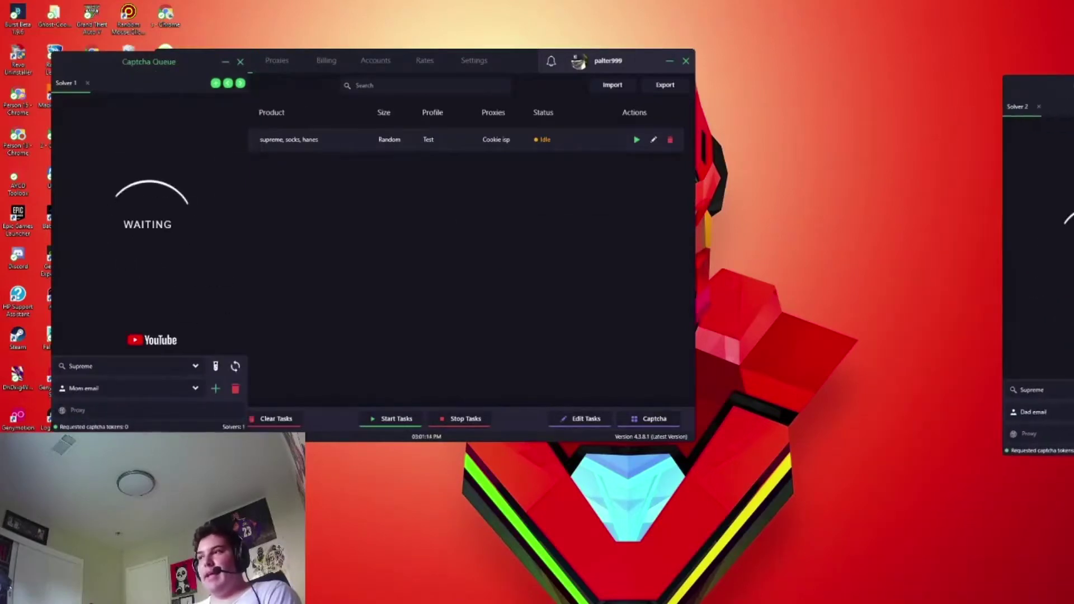
{"action": "left_click_drag", "start_coordinate": [950, 83], "coordinate": [853, 54]}
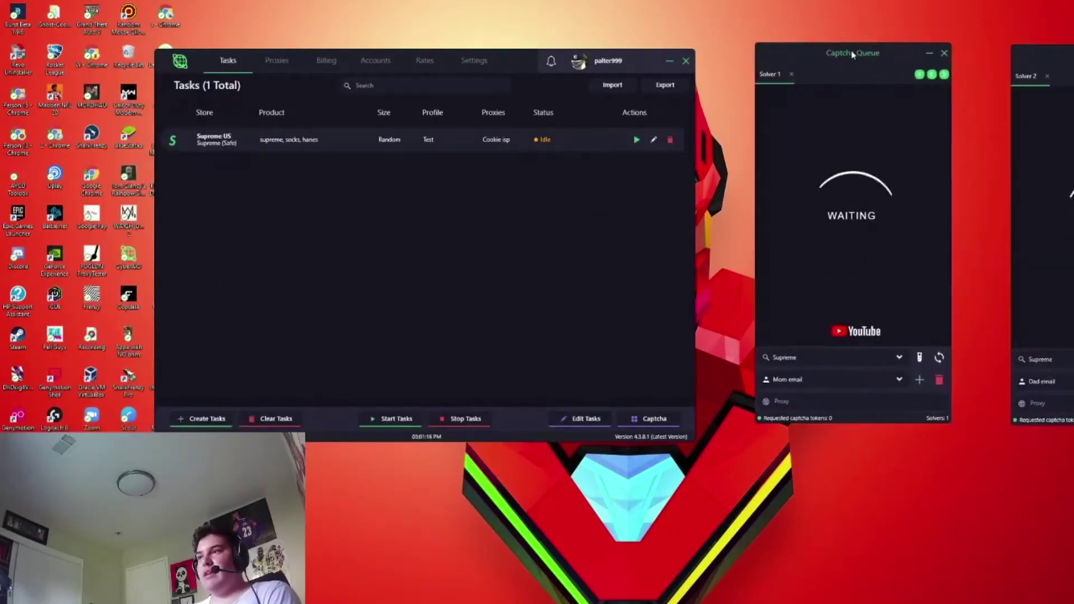
{"action": "left_click_drag", "start_coordinate": [493, 70], "coordinate": [458, 58]}
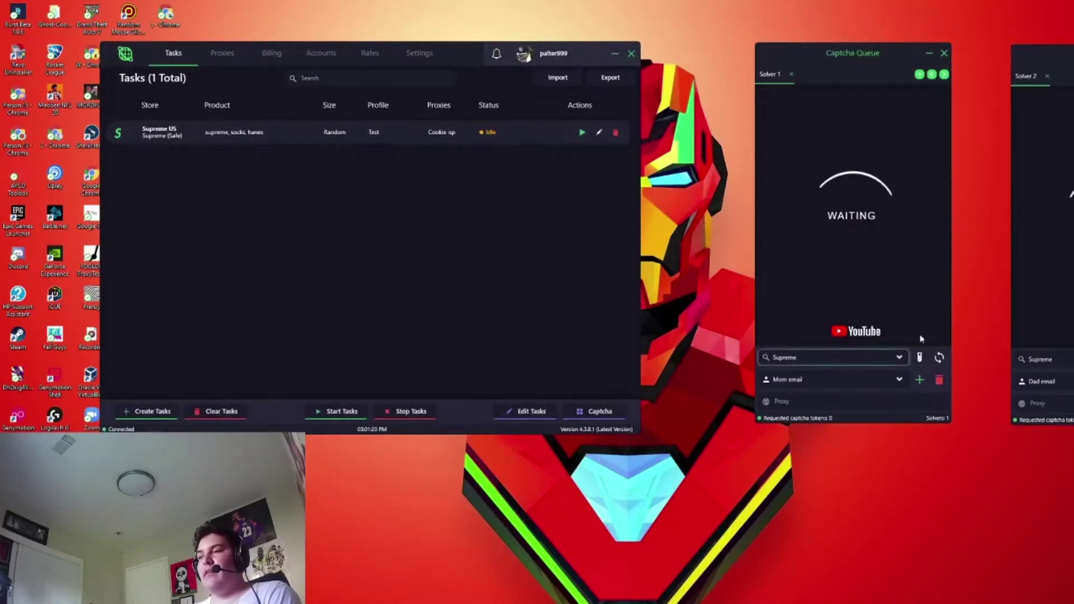
{"action": "left_click", "coordinate": [920, 382]}
- Dismiss the Add Google Account window without entering an account, keeping the existing one
{"action": "left_click_drag", "start_coordinate": [182, 92], "coordinate": [464, 125]}
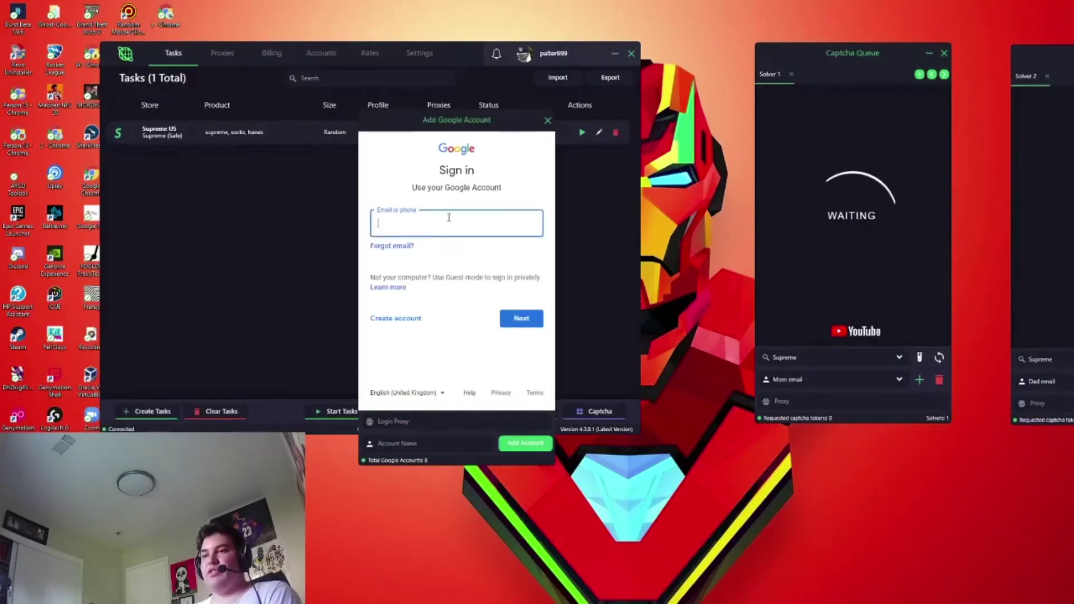
{"action": "left_click", "coordinate": [414, 443]}
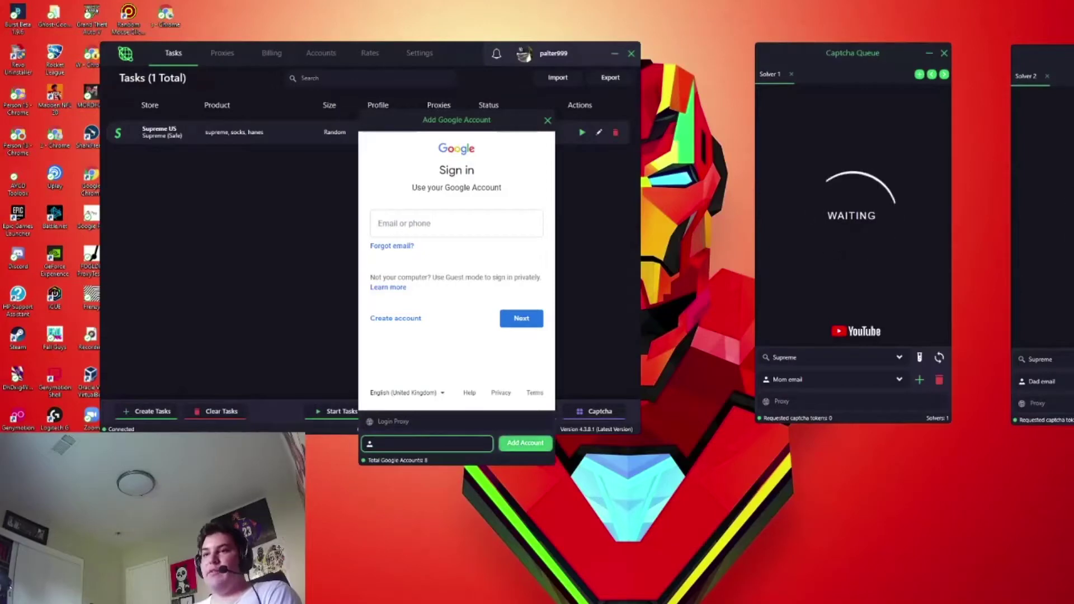
{"action": "left_click", "coordinate": [425, 422]}
{"action": "left_click", "coordinate": [414, 443]}
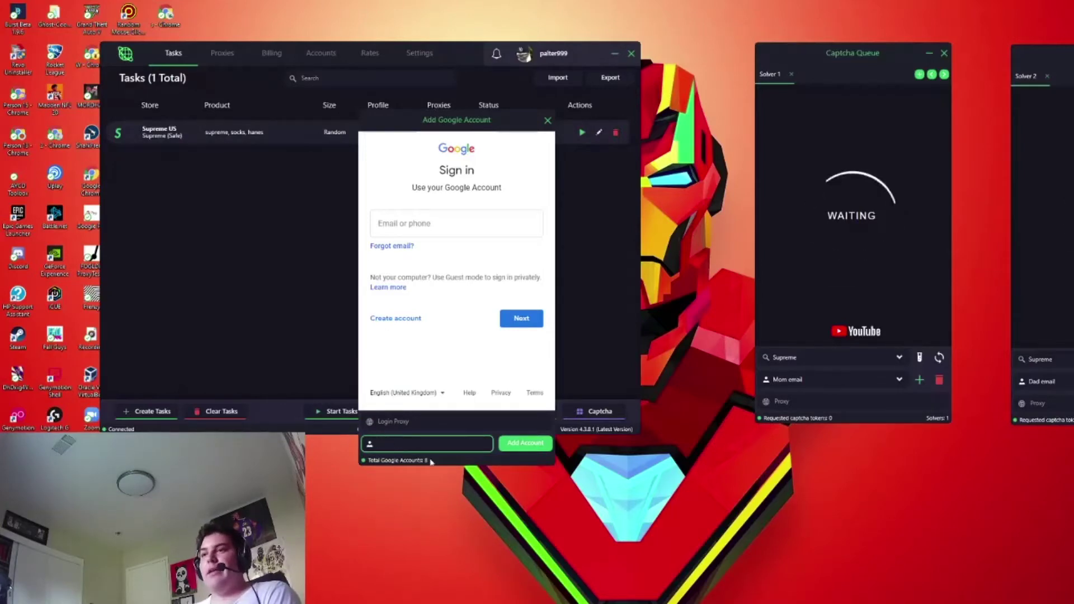
{"action": "left_click", "coordinate": [548, 122]}
{"action": "left_click", "coordinate": [791, 380]}
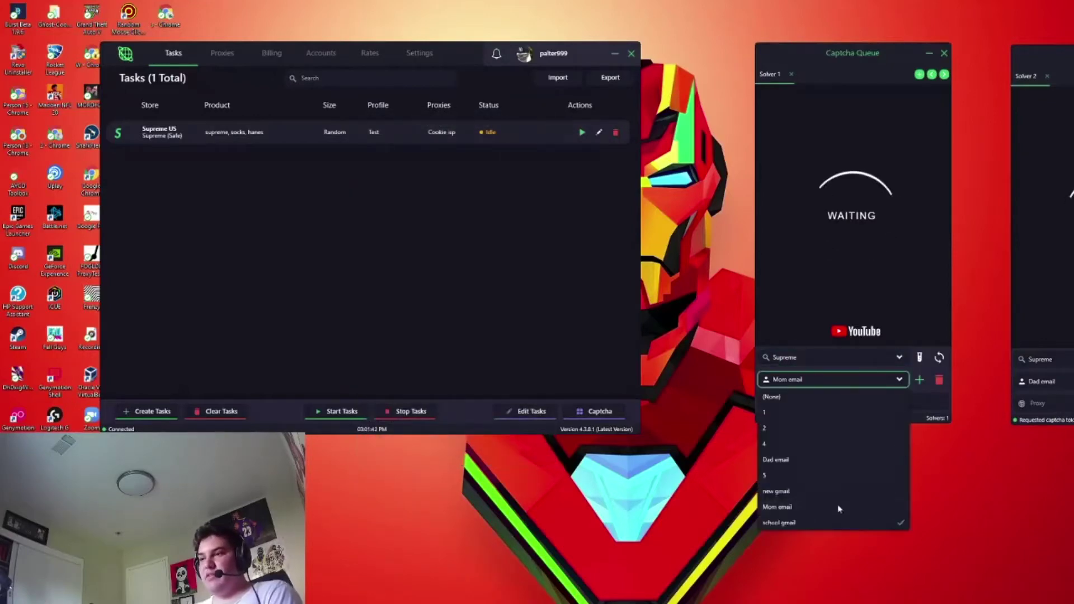
- Keep Solver 1's existing account and Supreme captcha type, and nudge the solver windows
{"action": "left_click", "coordinate": [839, 507]}
{"action": "left_click", "coordinate": [814, 361]}
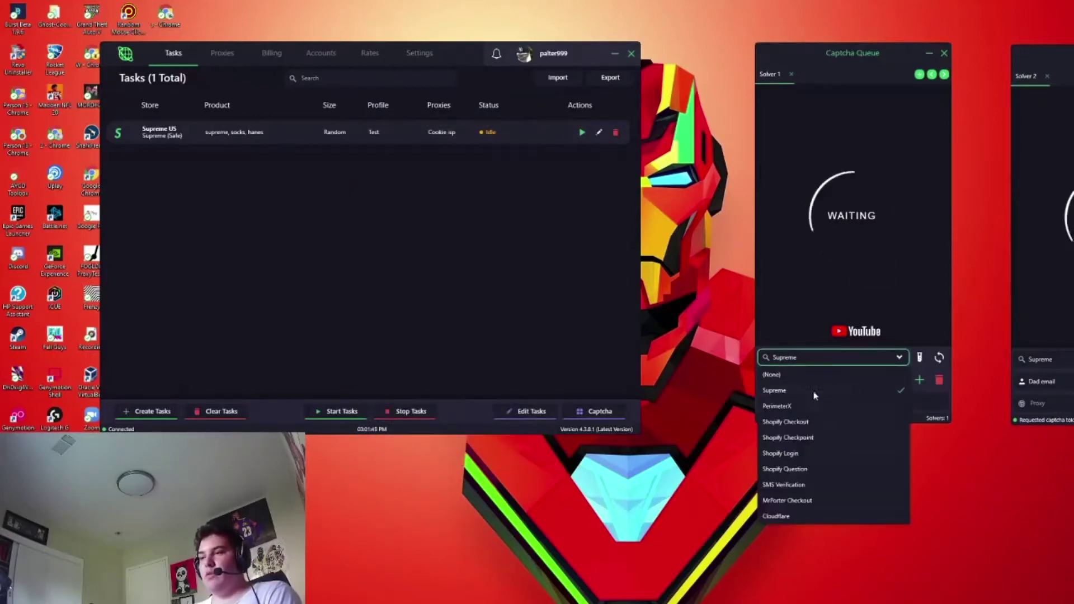
{"action": "left_click", "coordinate": [787, 395]}
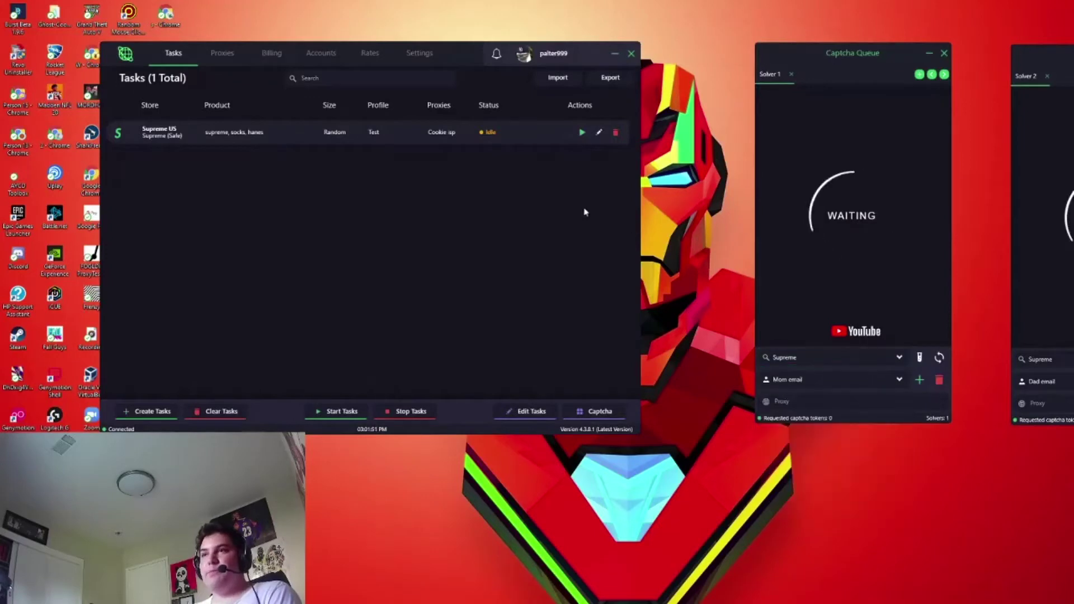
{"action": "left_click_drag", "start_coordinate": [838, 49], "coordinate": [821, 57]}
{"action": "left_click_drag", "start_coordinate": [1024, 45], "coordinate": [1012, 42]}
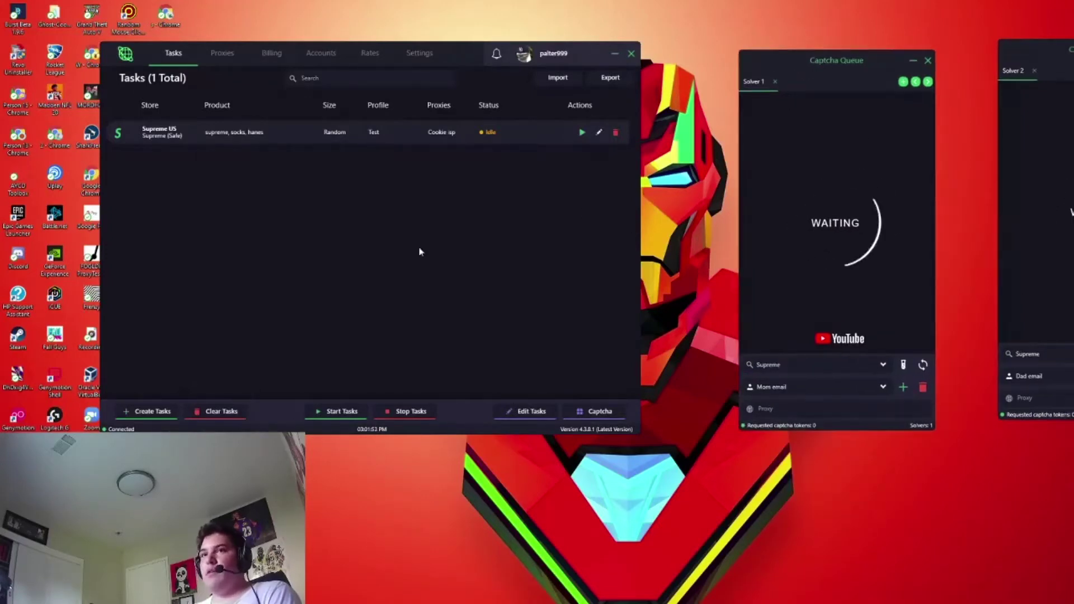
- Pop out the Delays panel (Retry 500, Timeout 35) and arrange it beside the task list
{"action": "left_click", "coordinate": [421, 55]}
{"action": "left_click", "coordinate": [187, 199]}
{"action": "left_click_drag", "start_coordinate": [168, 98], "coordinate": [334, 465]}
{"action": "left_click", "coordinate": [175, 54]}
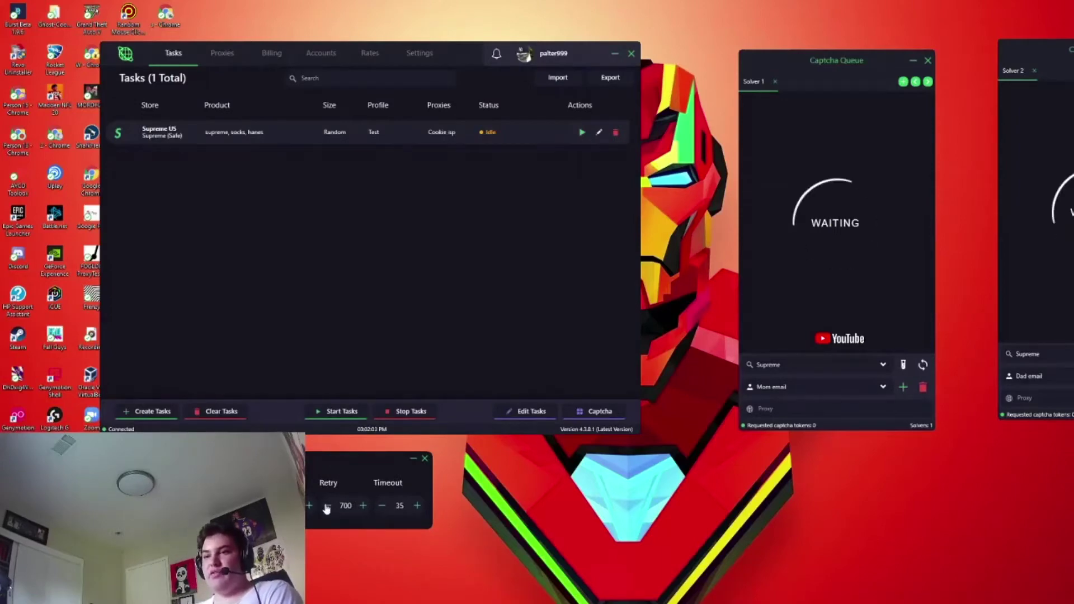
{"action": "left_click_drag", "start_coordinate": [323, 468], "coordinate": [314, 454]}
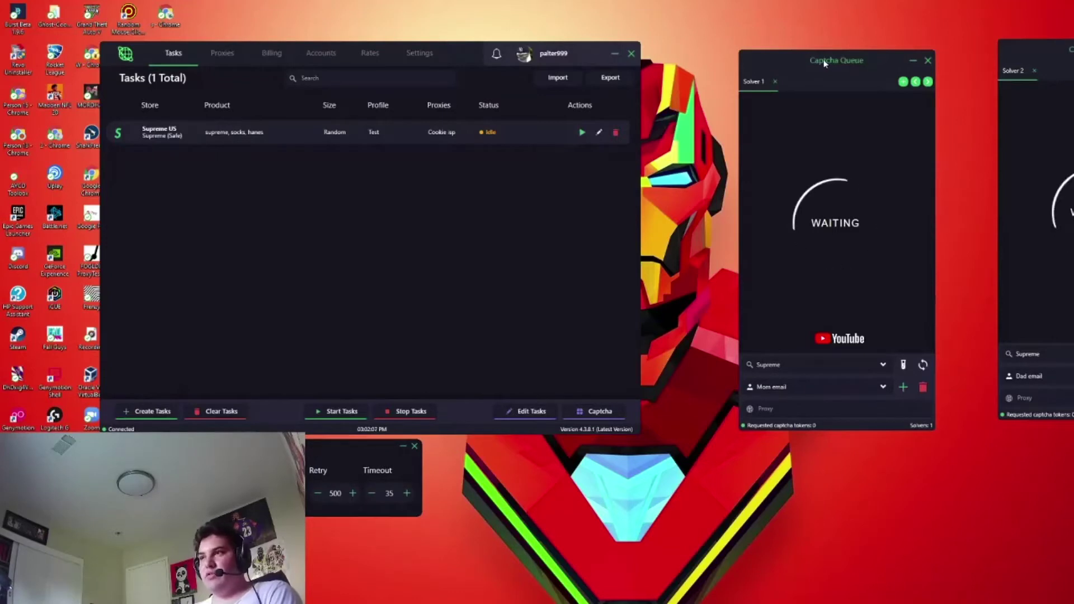
{"action": "left_click_drag", "start_coordinate": [825, 63], "coordinate": [824, 51]}
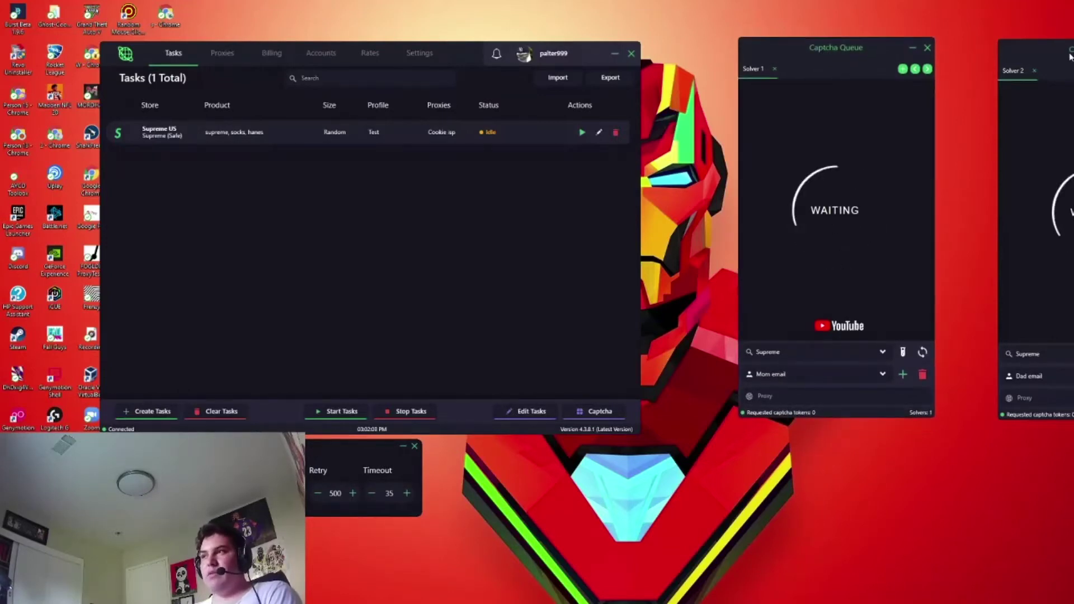
{"action": "left_click_drag", "start_coordinate": [1070, 56], "coordinate": [1048, 57]}
{"action": "left_click_drag", "start_coordinate": [479, 55], "coordinate": [463, 44]}
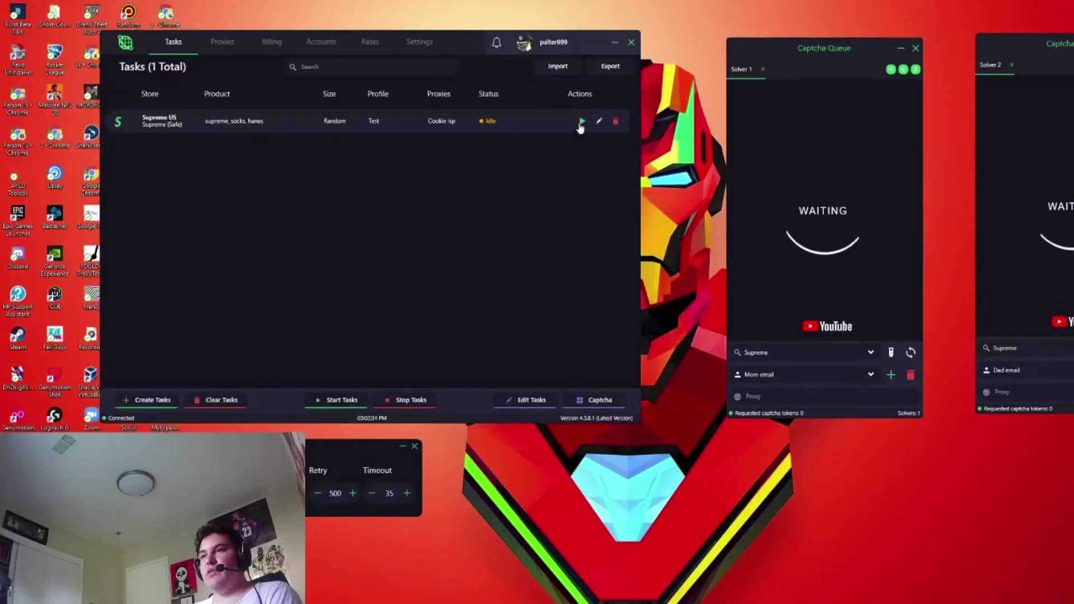
- Start the supreme, socks, hanes task so it searches for the Hanes socks
{"action": "left_click", "coordinate": [581, 123]}
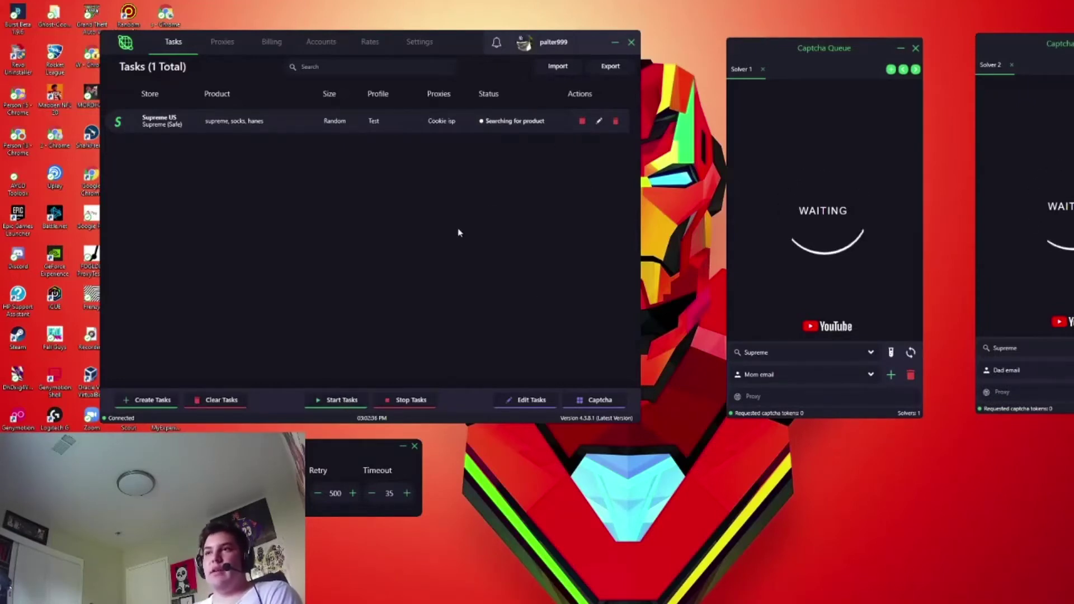